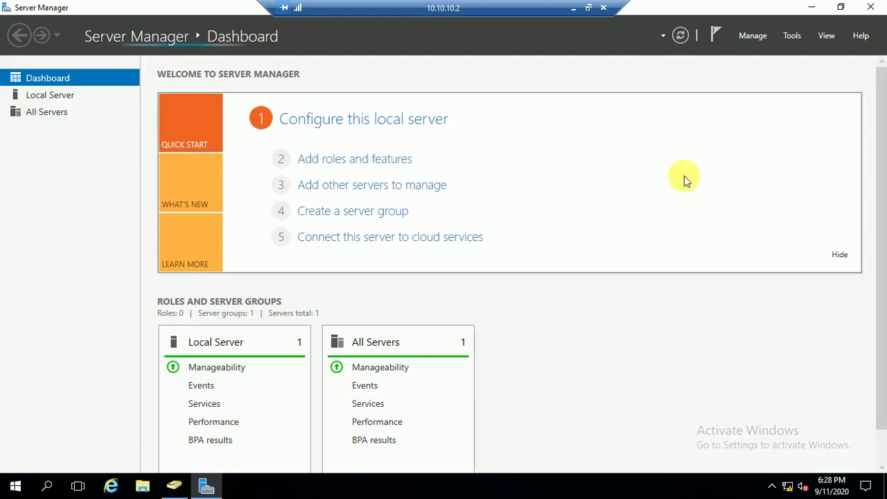
# - Launch Active Directory Users and Computers from Server Manager's Tools menu, then close Server Manager
pyautogui.click(792, 36)
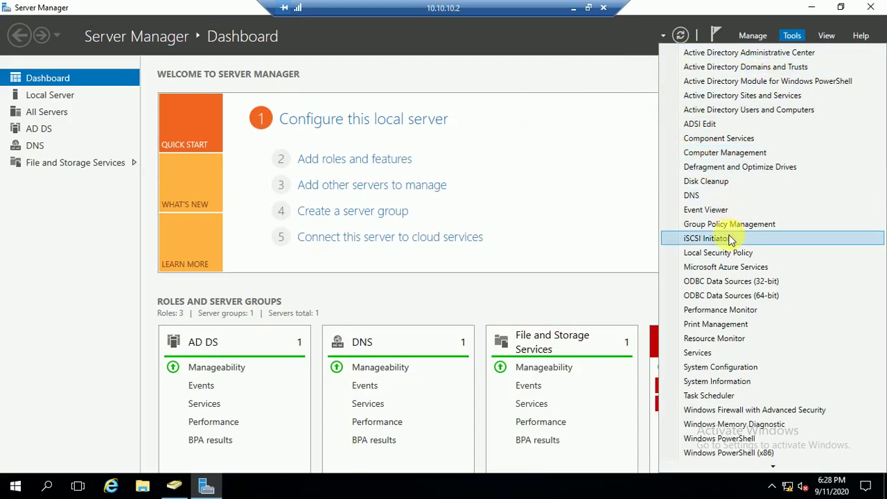
pyautogui.click(744, 111)
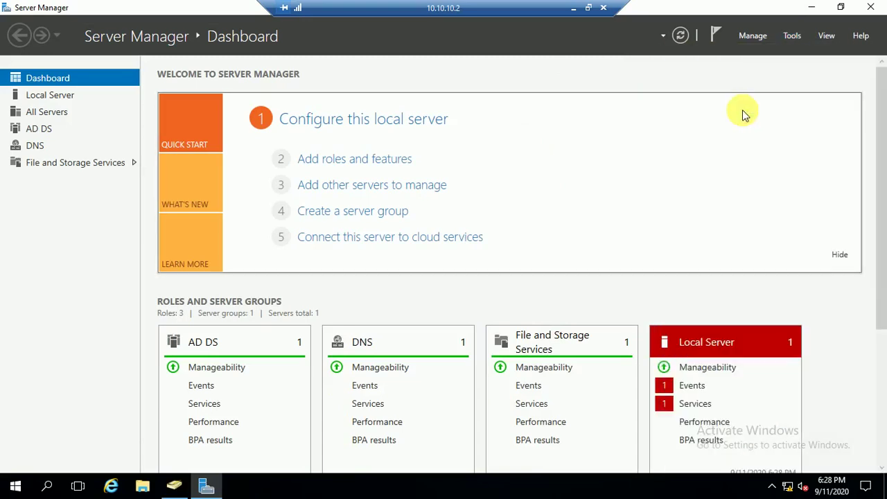
pyautogui.click(872, 8)
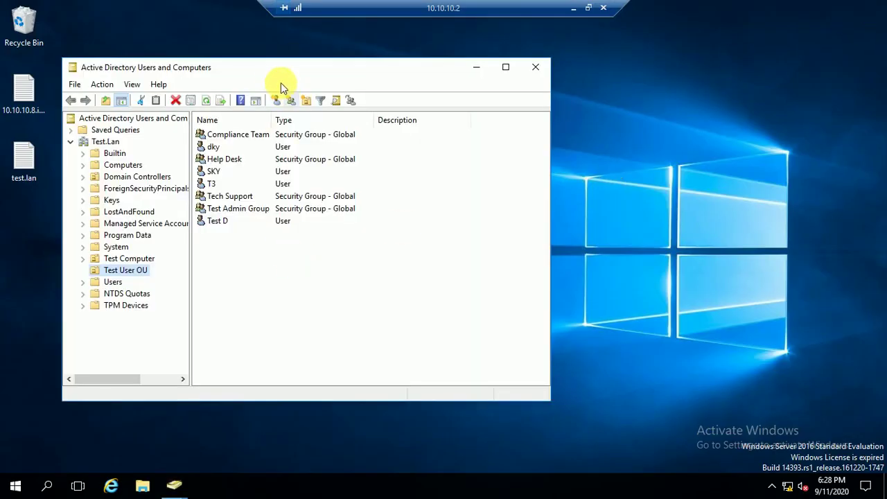
# - Reposition the console, inspect the Help Desk and Test Admin Group groups, then minimize the server session
pyautogui.moveTo(277, 72); pyautogui.dragTo(337, 62)
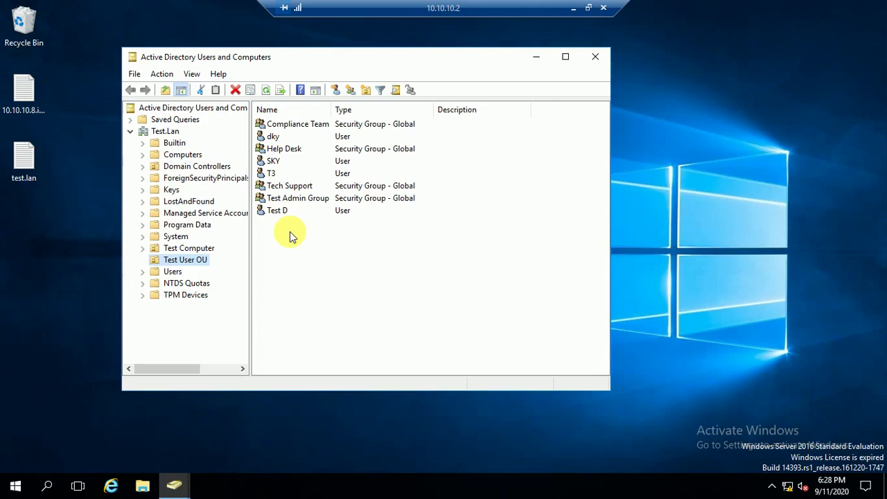
pyautogui.click(280, 149)
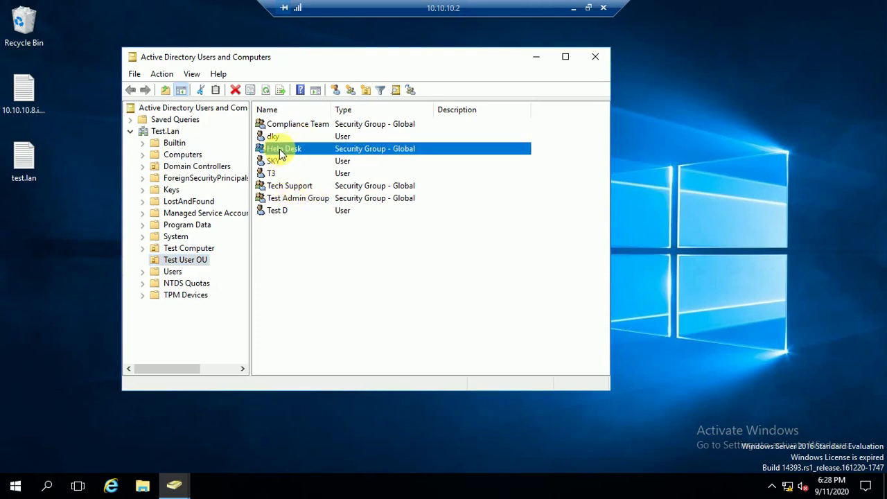
pyautogui.click(296, 200)
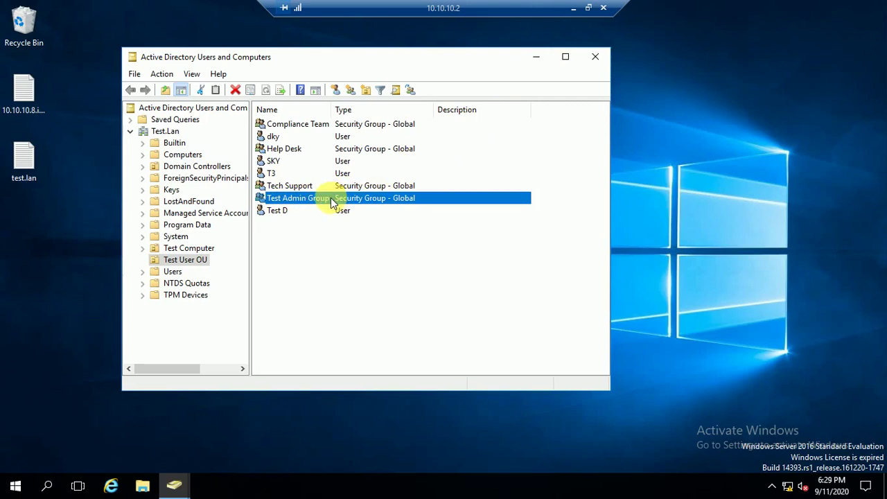
pyautogui.click(574, 7)
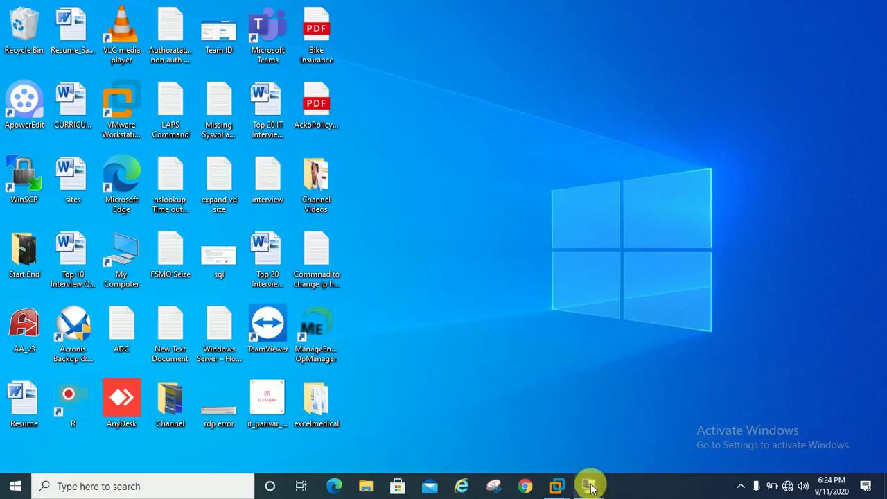
# - Restore the 10.10.10.8 client session and open This PC in File Explorer
pyautogui.moveTo(589, 486)
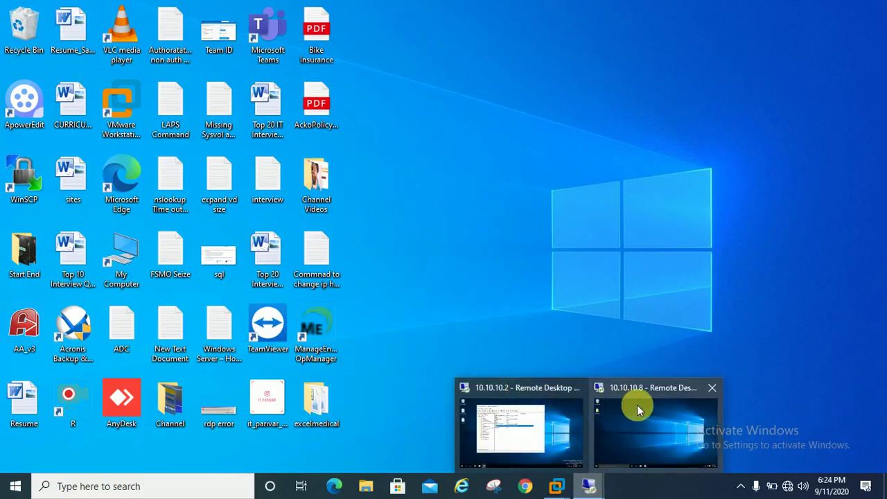
pyautogui.moveTo(660, 409)
pyautogui.click(652, 423)
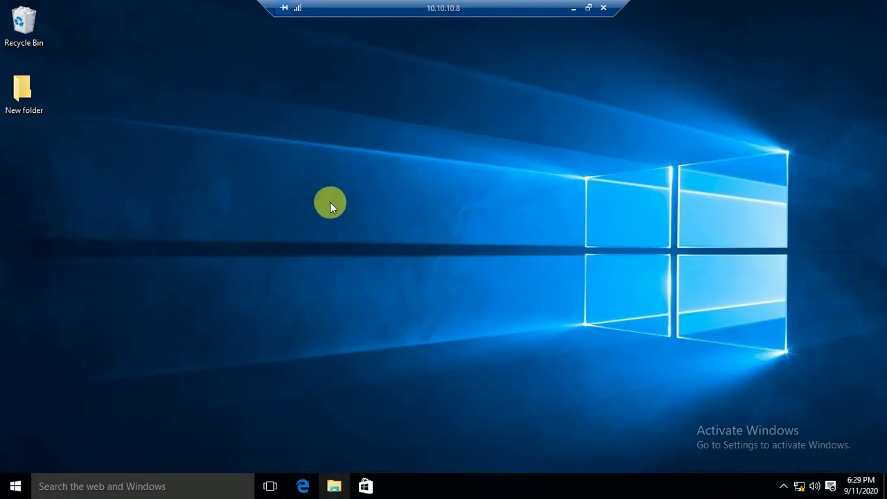
pyautogui.click(334, 486)
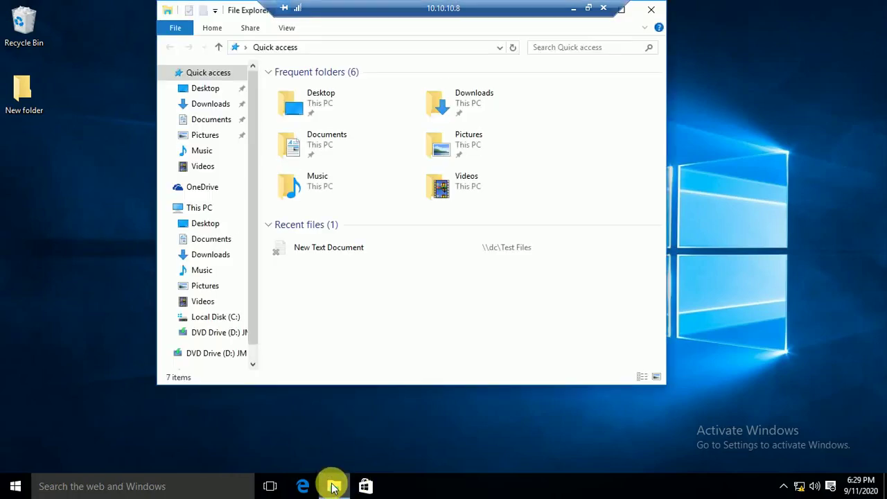
pyautogui.click(201, 213)
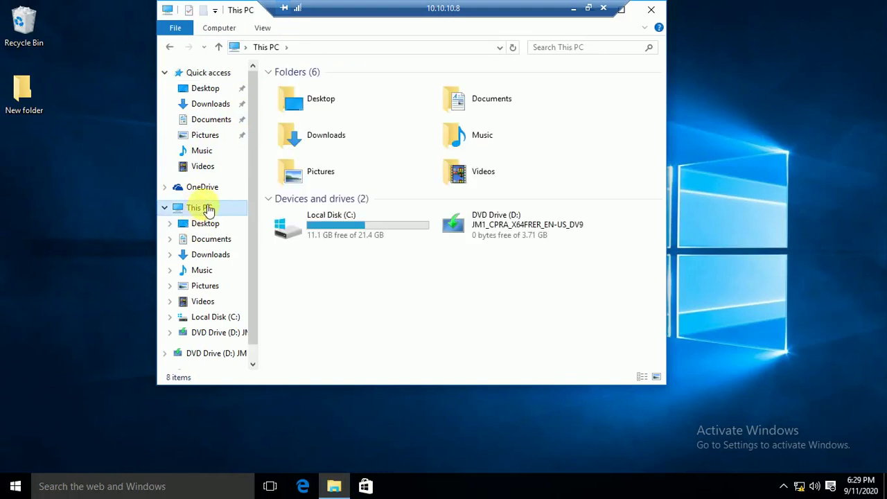
# - Check This PC's system properties show DESKTOP-2 in the Test.Lan domain, then close both windows
pyautogui.rightClick(209, 210)
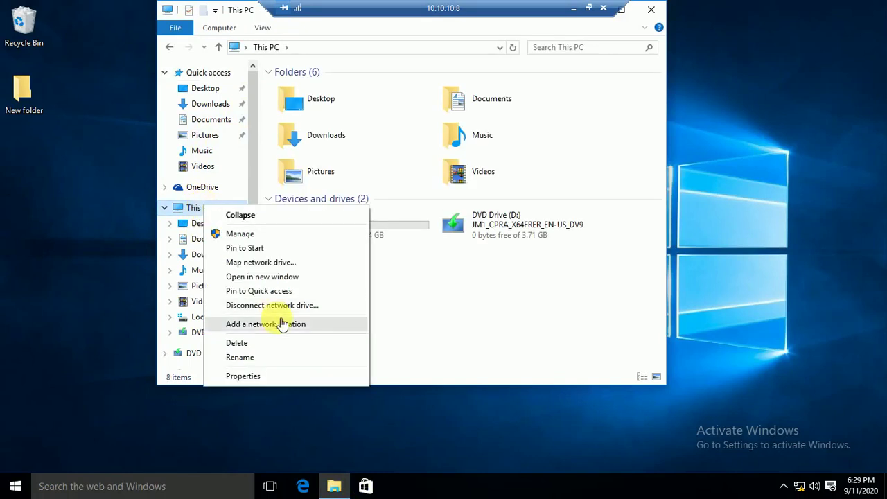
pyautogui.click(244, 375)
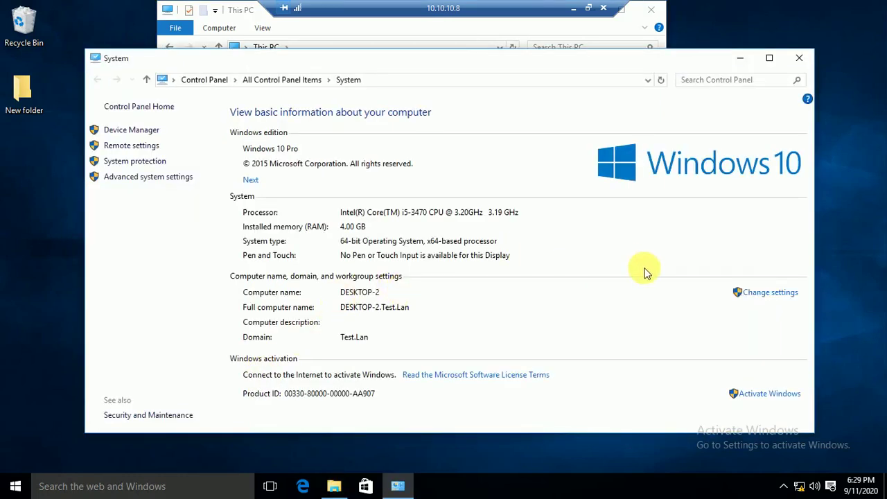
pyautogui.moveTo(621, 59); pyautogui.dragTo(594, 39)
pyautogui.moveTo(794, 327); pyautogui.dragTo(837, 316)
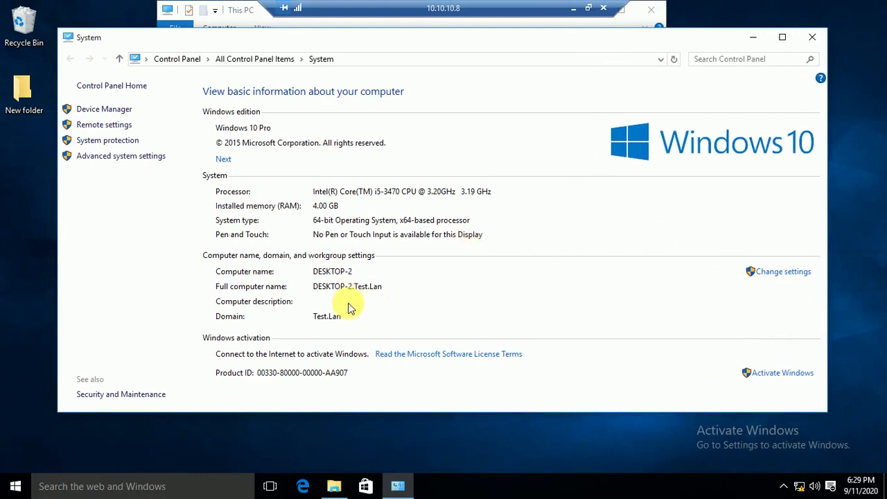
pyautogui.click(814, 35)
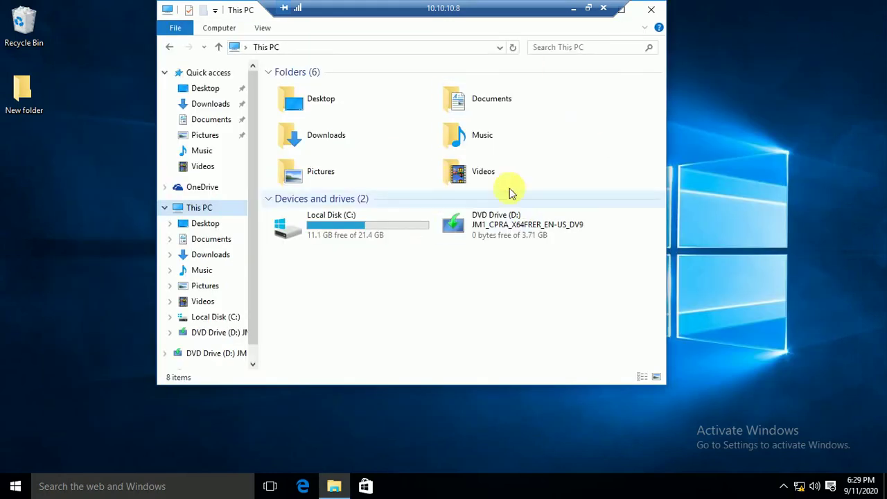
pyautogui.click(655, 14)
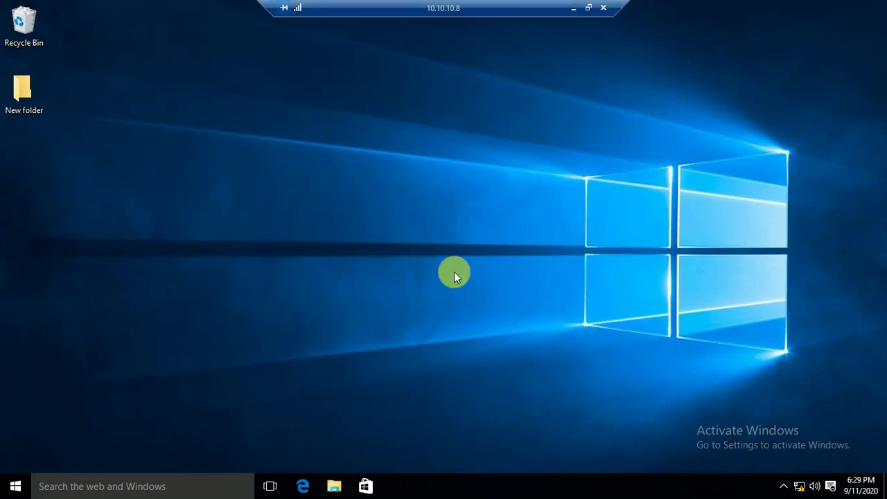
# - Run lusrmgr.msc from the Run box to open Local Users and Groups
pyautogui.press('super+r')
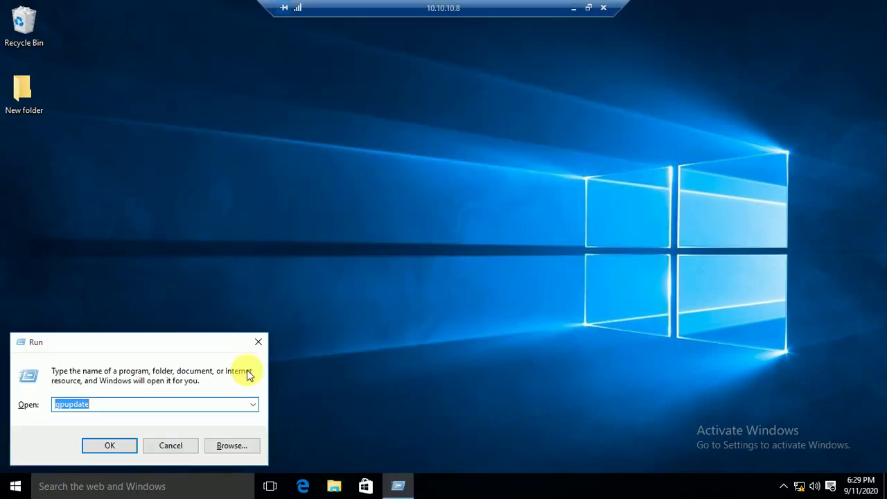
pyautogui.write('lusr')
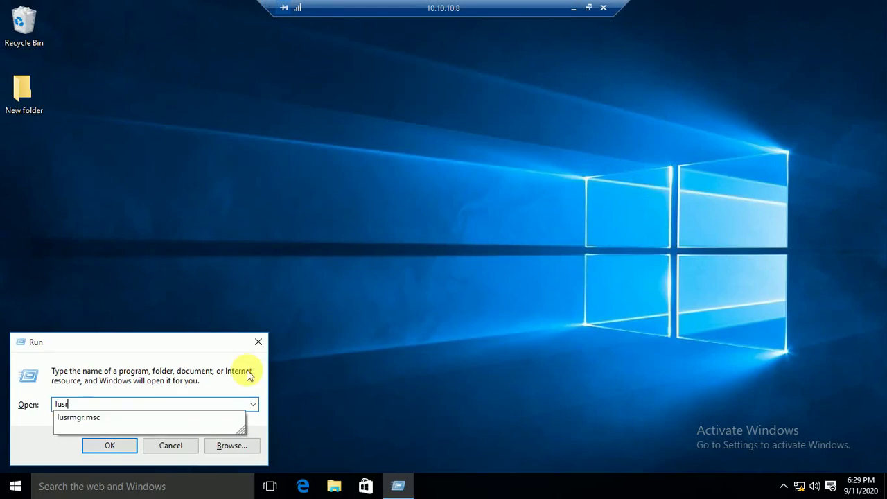
pyautogui.press('Down')
pyautogui.press('Return')
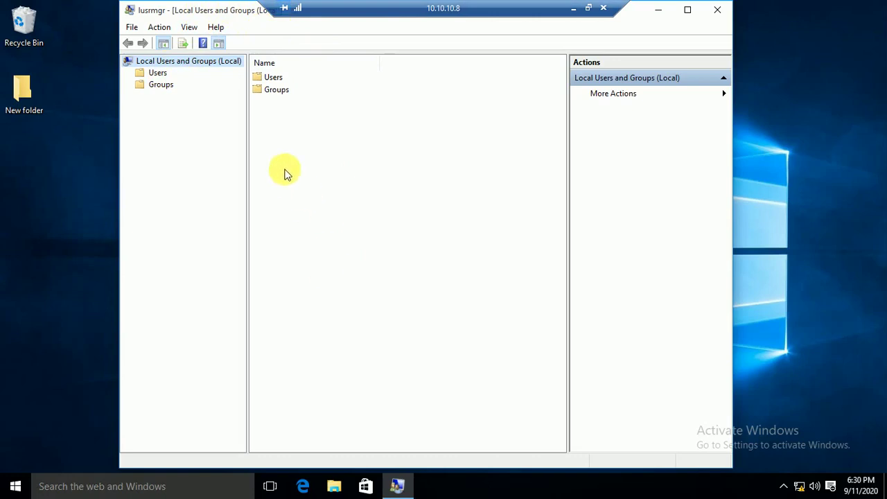
# - Check the local Administrators group members, including TEST\Help Desk and TEST\Tech Support, then minimize the session
pyautogui.click(163, 85)
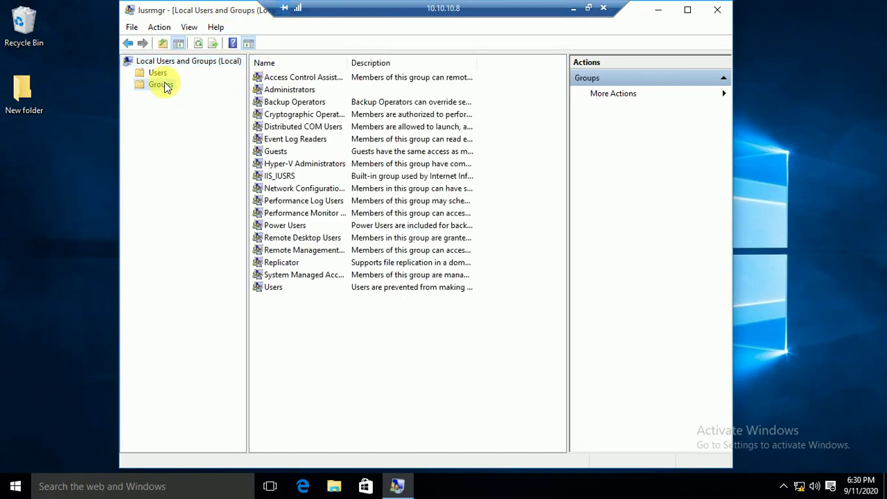
pyautogui.doubleClick(284, 91)
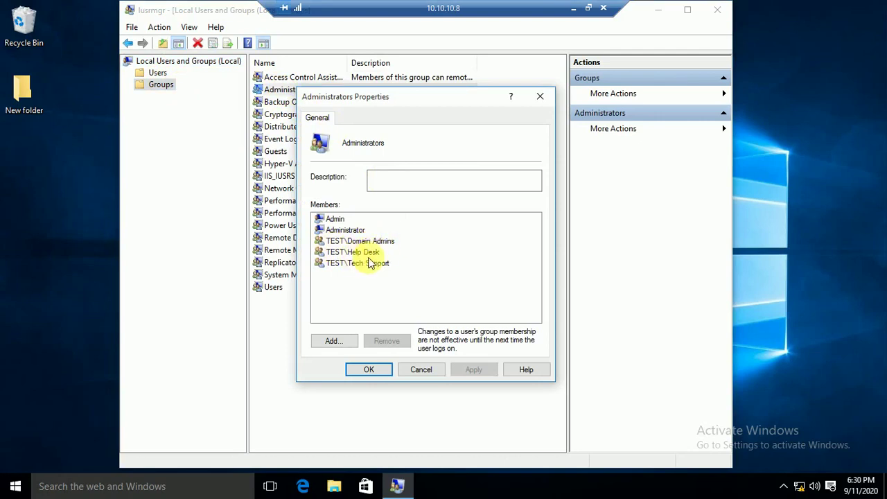
pyautogui.click(424, 371)
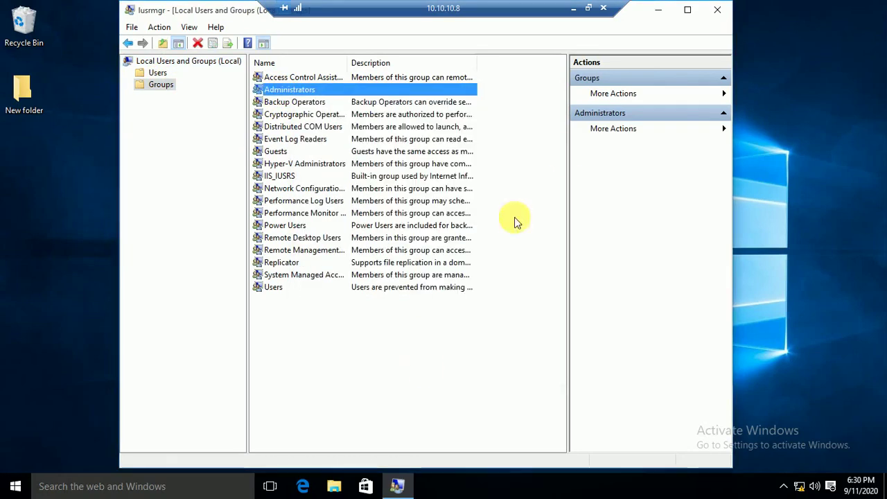
pyautogui.click(576, 8)
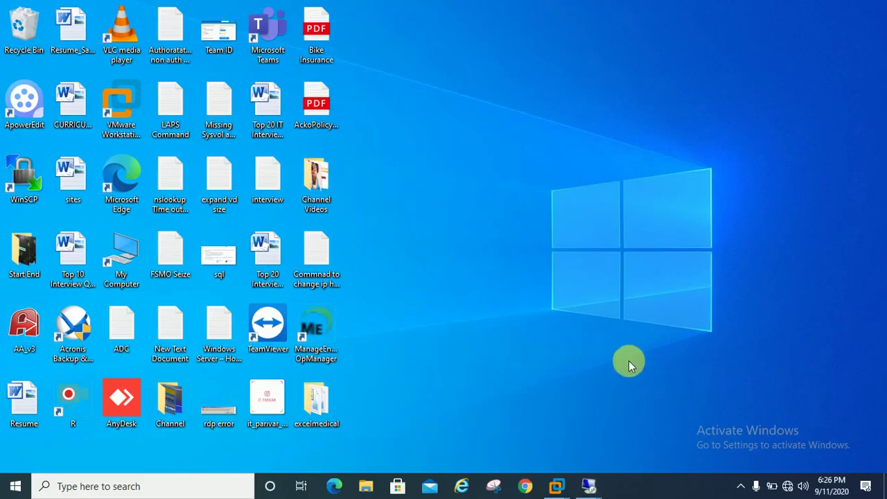
# - Switch to the 10.10.10.2 server session, minimize it, and return to the 10.10.10.8 client
pyautogui.moveTo(593, 485)
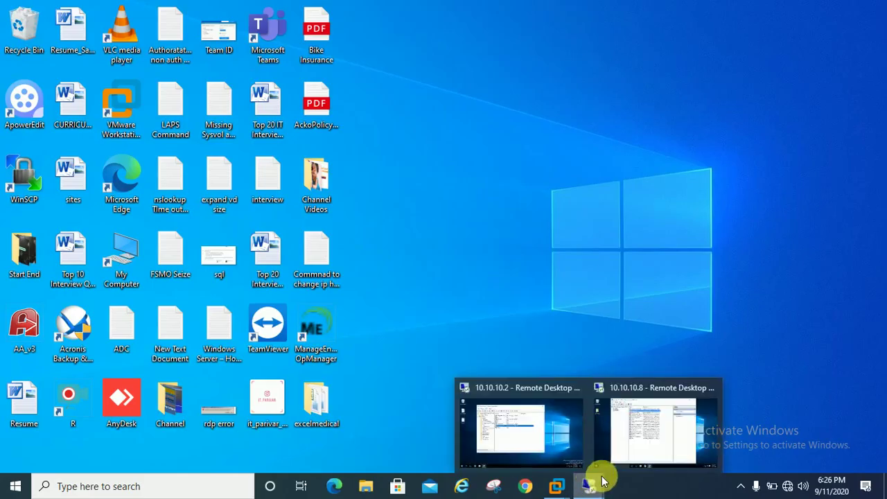
pyautogui.moveTo(645, 452)
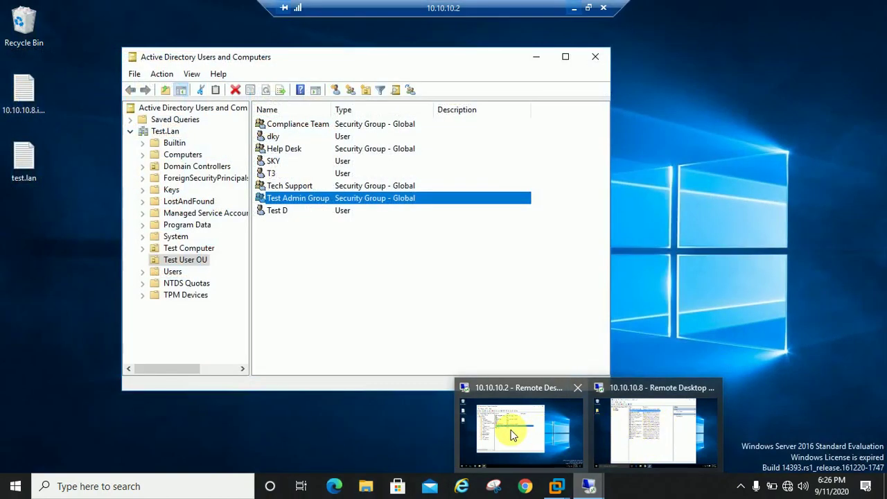
pyautogui.click(511, 430)
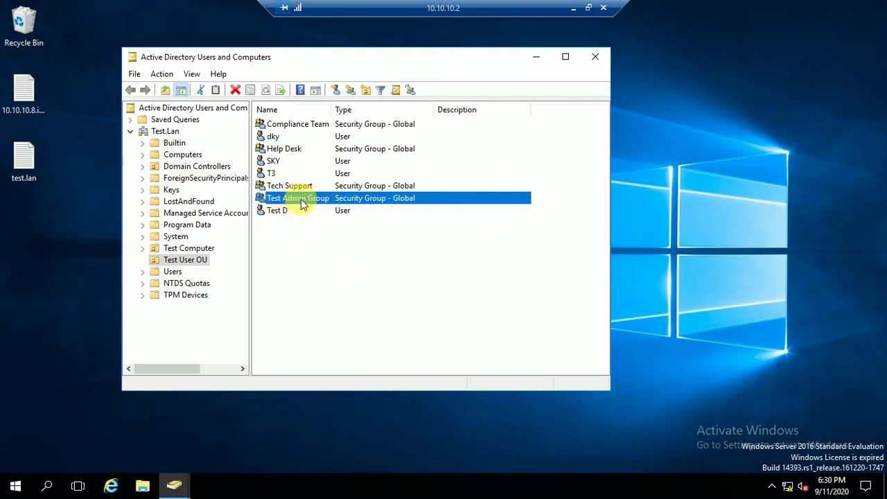
pyautogui.click(574, 8)
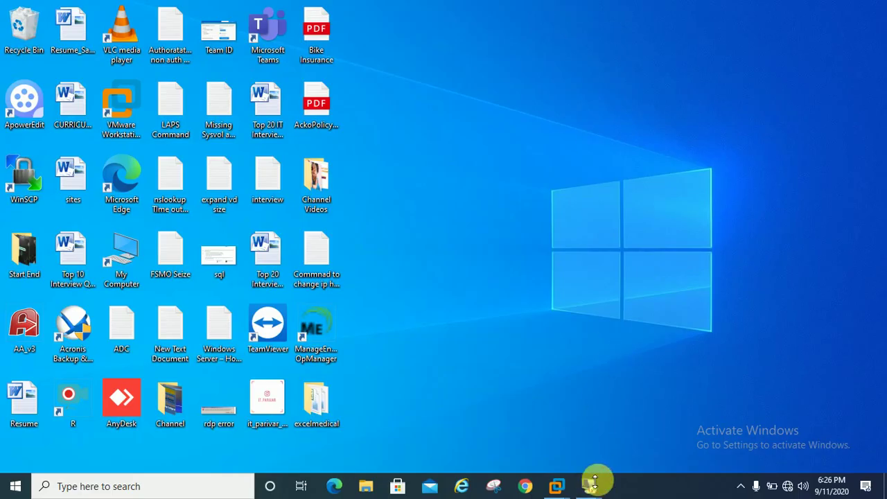
pyautogui.click(645, 426)
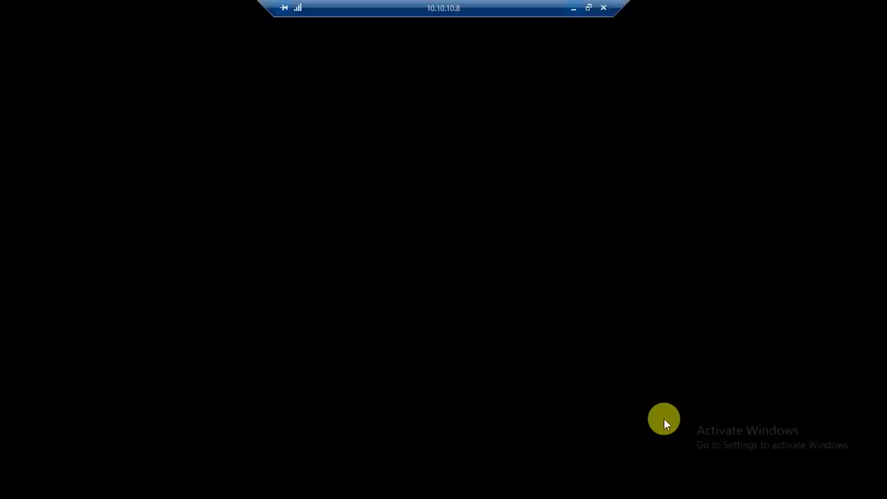
# - Review the Administrators group members again, then minimize the client session
pyautogui.doubleClick(278, 93)
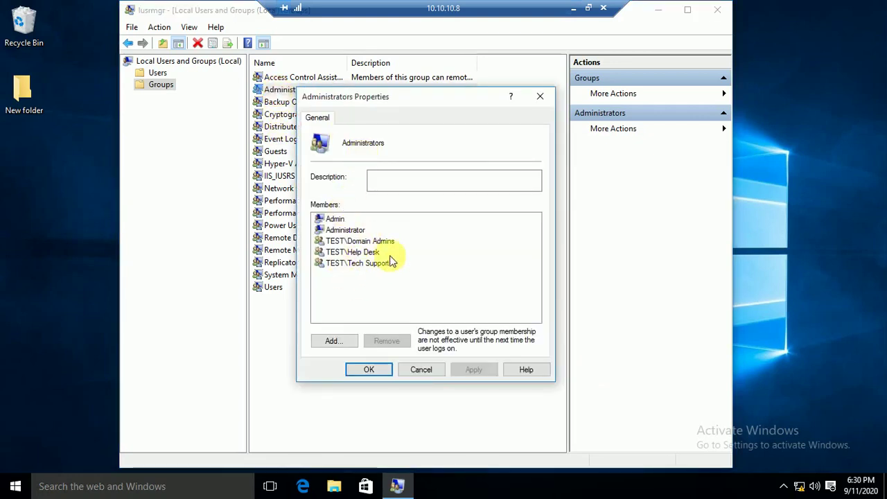
pyautogui.click(420, 380)
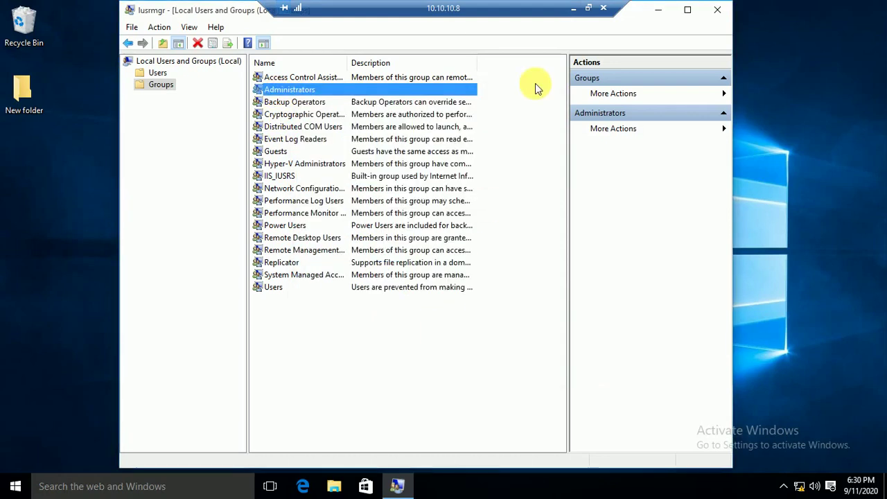
pyautogui.click(573, 8)
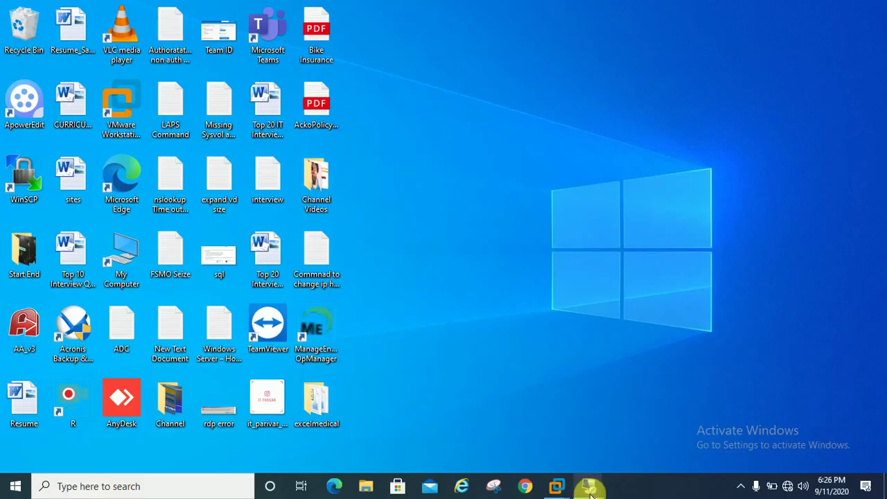
# - Restore the 10.10.10.2 server session, start Server Manager, and launch Group Policy Management
pyautogui.moveTo(587, 491)
pyautogui.click(542, 438)
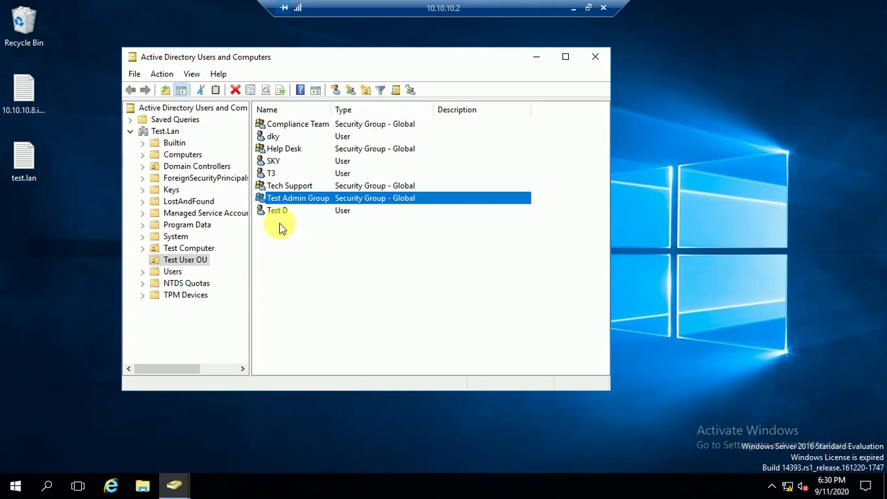
pyautogui.click(15, 485)
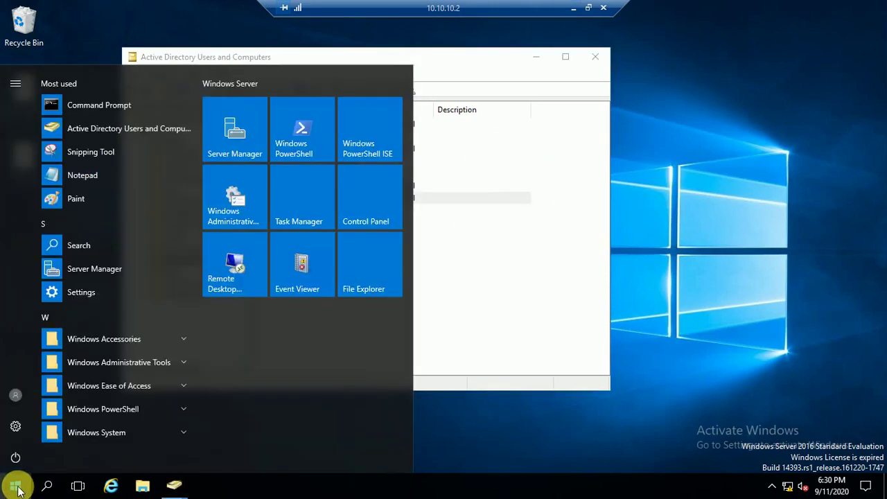
pyautogui.click(234, 131)
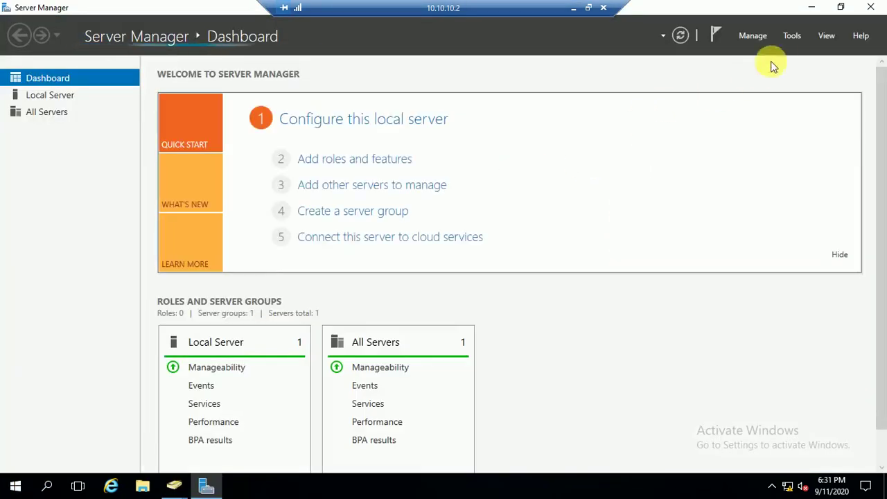
pyautogui.click(790, 37)
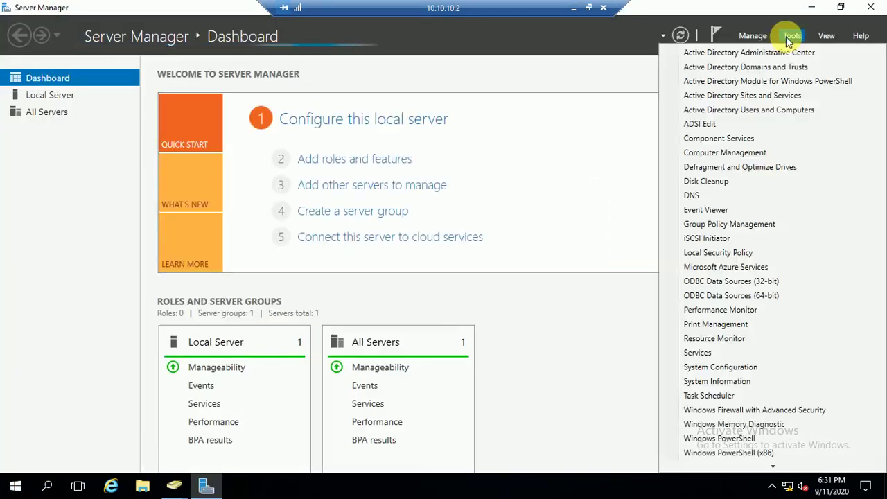
pyautogui.click(721, 231)
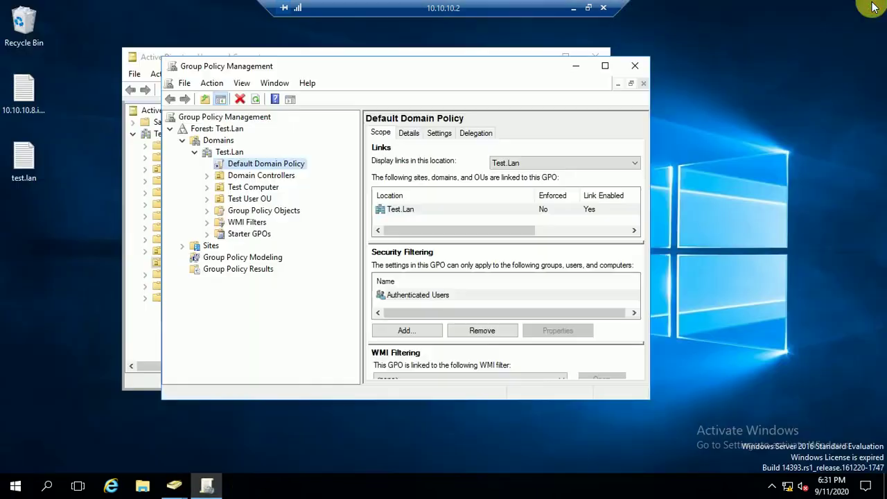
# - Select Default Domain Policy under Test.Lan, dismiss the link warning, and choose Edit
pyautogui.click(870, 7)
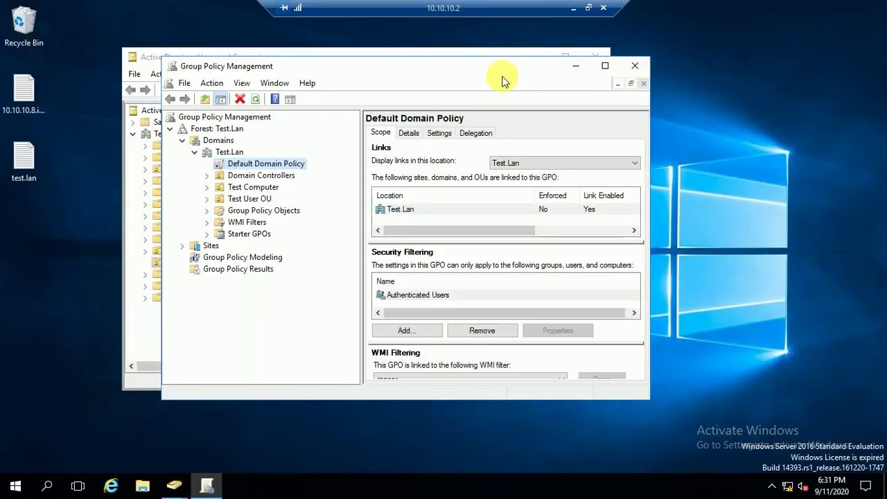
pyautogui.click(261, 177)
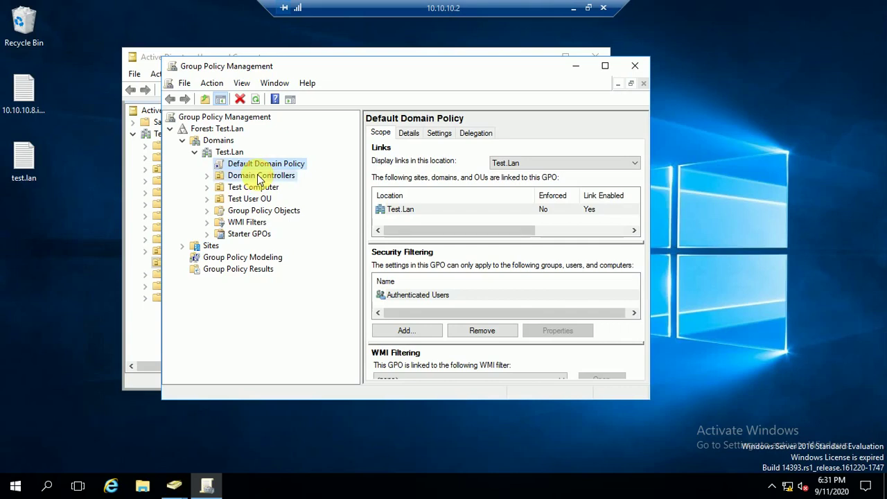
pyautogui.click(257, 166)
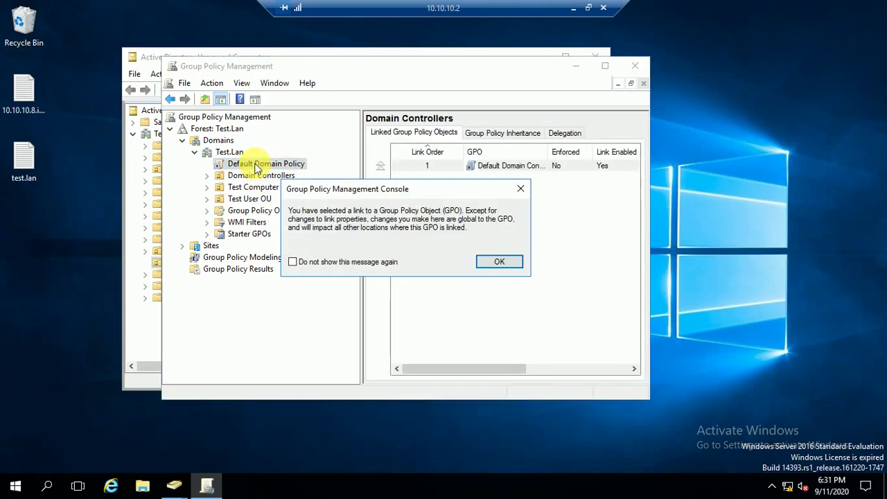
pyautogui.press('Return')
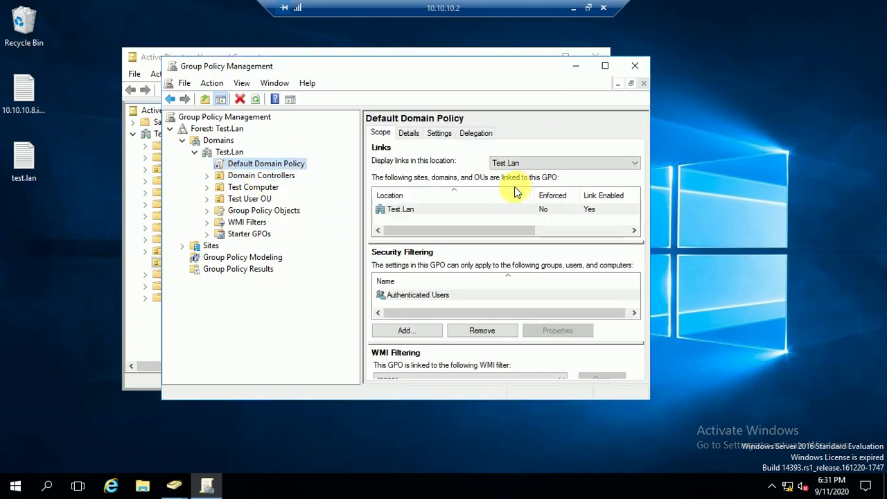
pyautogui.rightClick(246, 170)
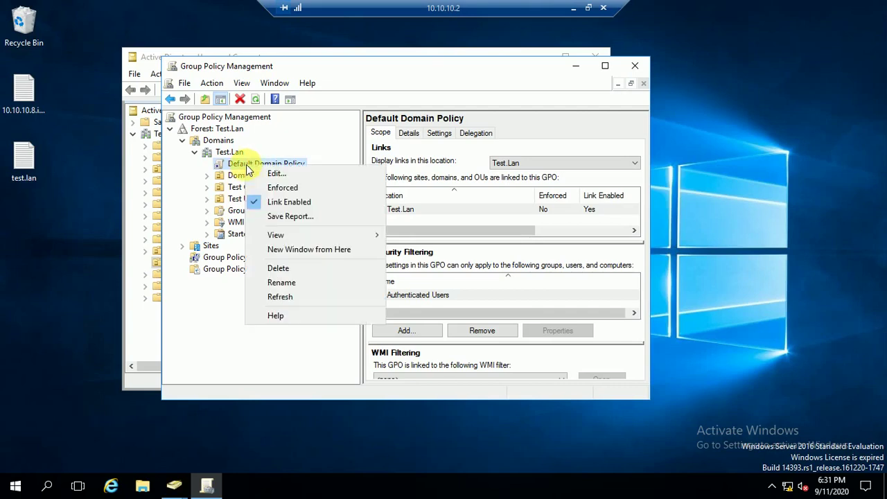
pyautogui.click(285, 178)
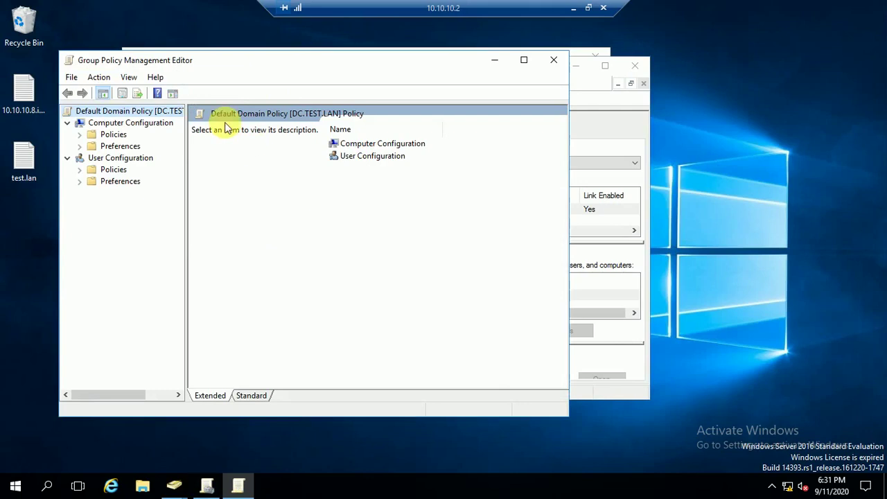
# - Close and reopen Default Domain Policy in Group Policy Management Editor
pyautogui.moveTo(284, 65); pyautogui.dragTo(361, 64)
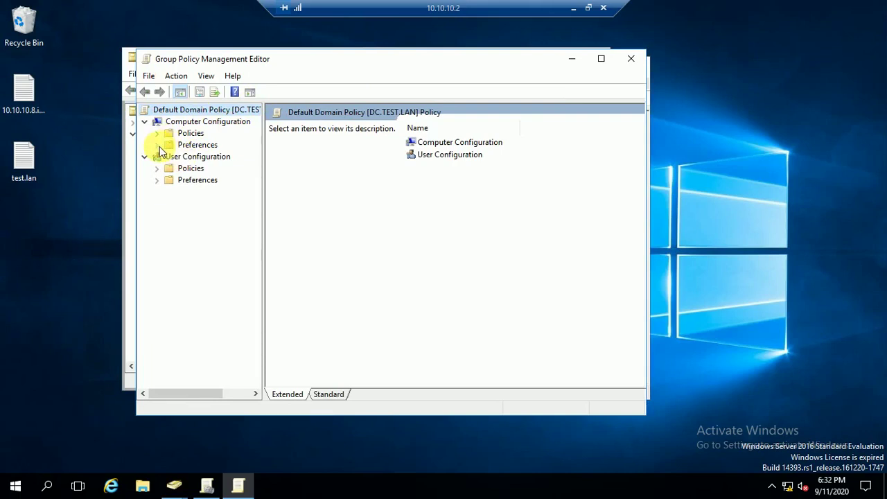
pyautogui.click(626, 59)
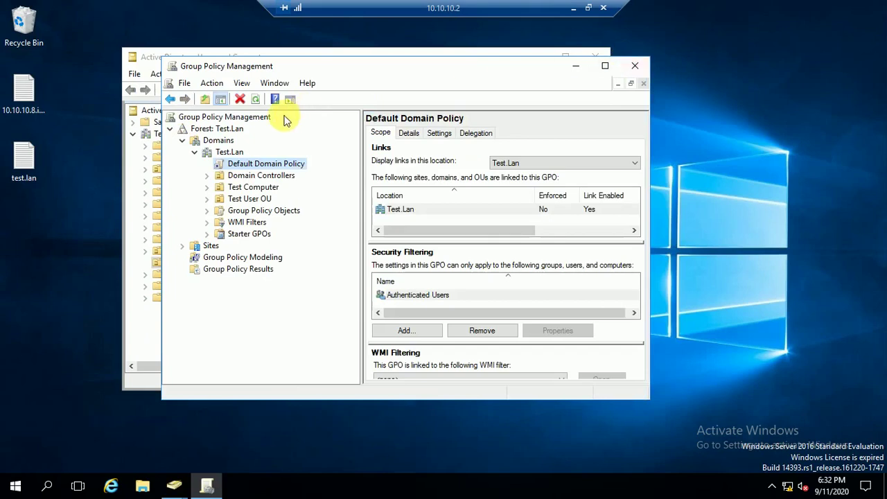
pyautogui.rightClick(250, 167)
pyautogui.click(272, 175)
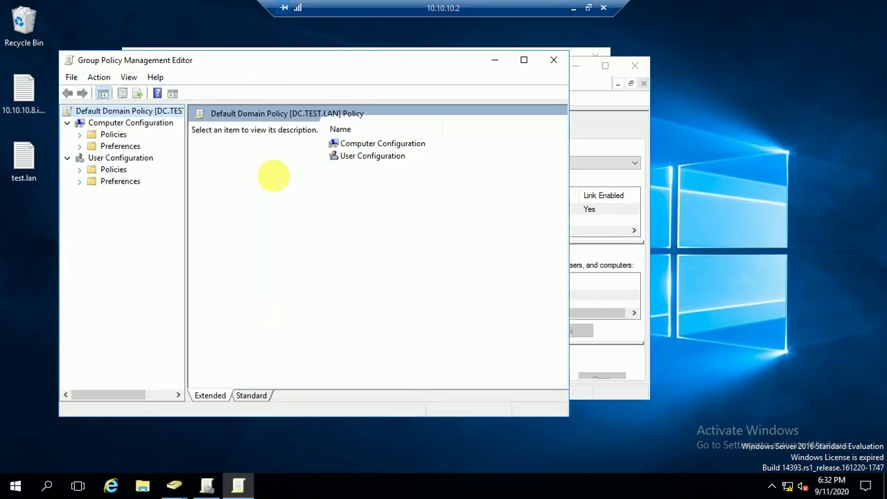
# - Navigate to Computer Configuration > Preferences > Control Panel Settings > Local Users and Groups
pyautogui.click(99, 123)
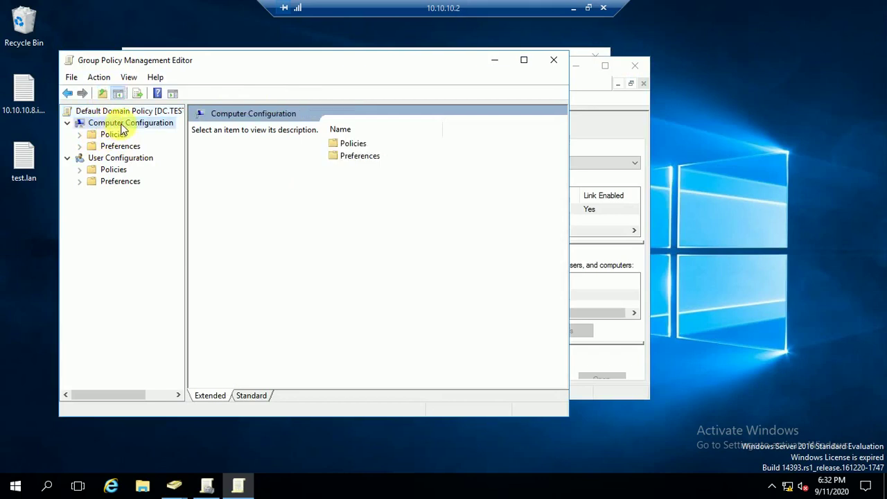
pyautogui.click(120, 161)
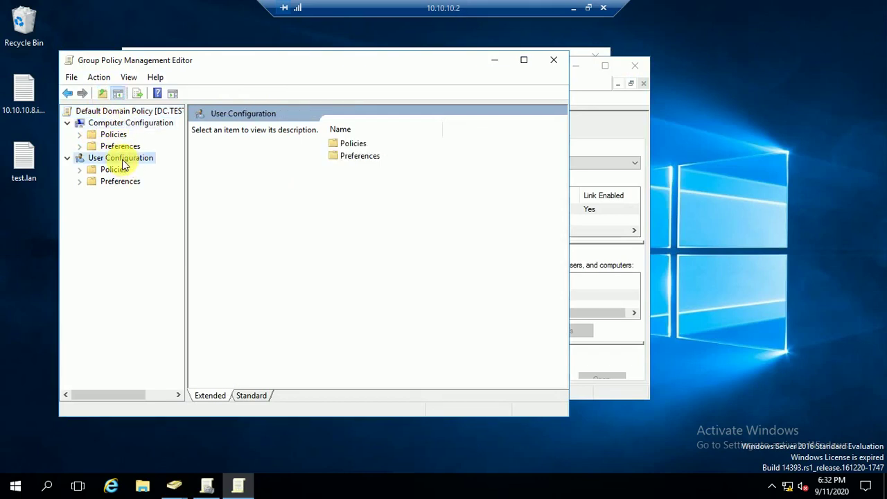
pyautogui.click(118, 122)
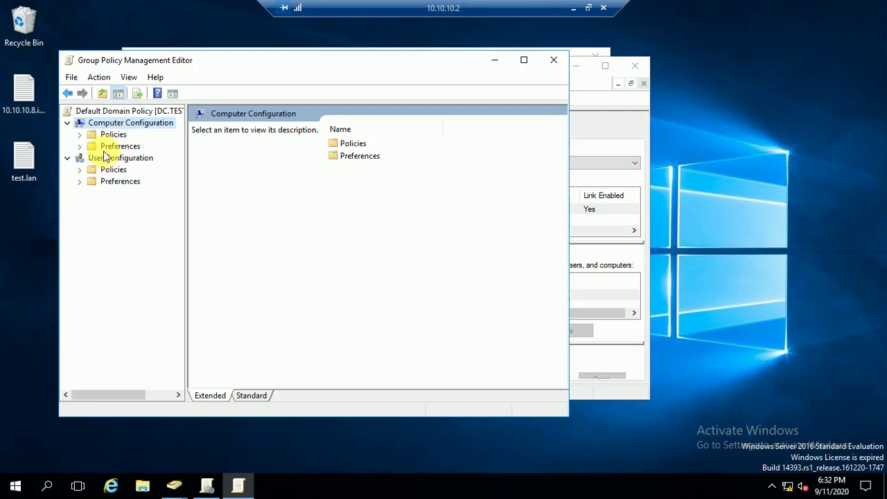
pyautogui.click(92, 148)
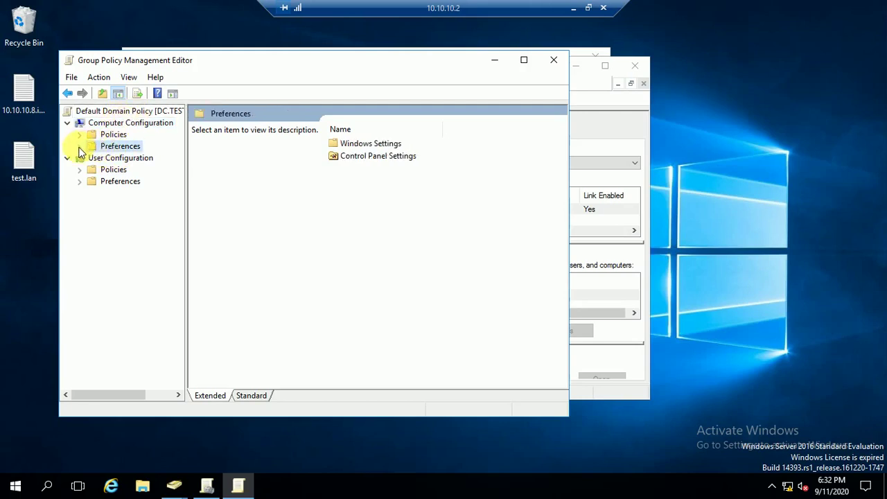
pyautogui.click(79, 147)
pyautogui.click(131, 174)
pyautogui.doubleClick(132, 176)
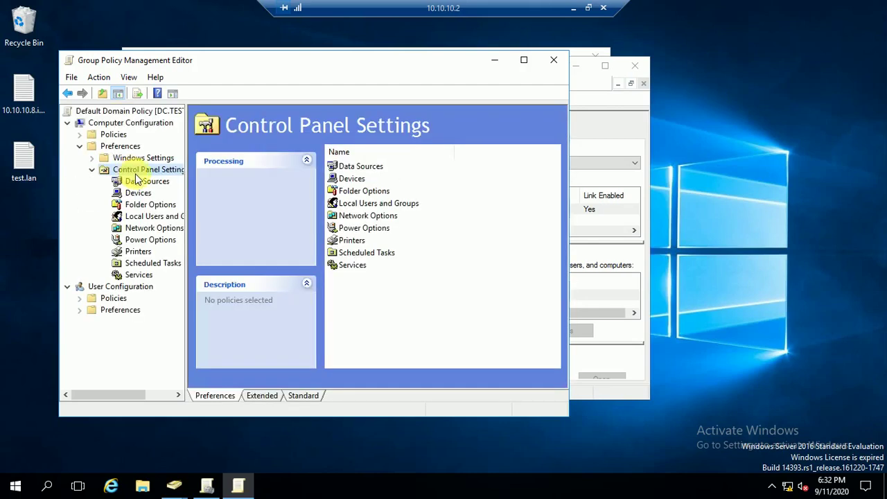
pyautogui.click(154, 217)
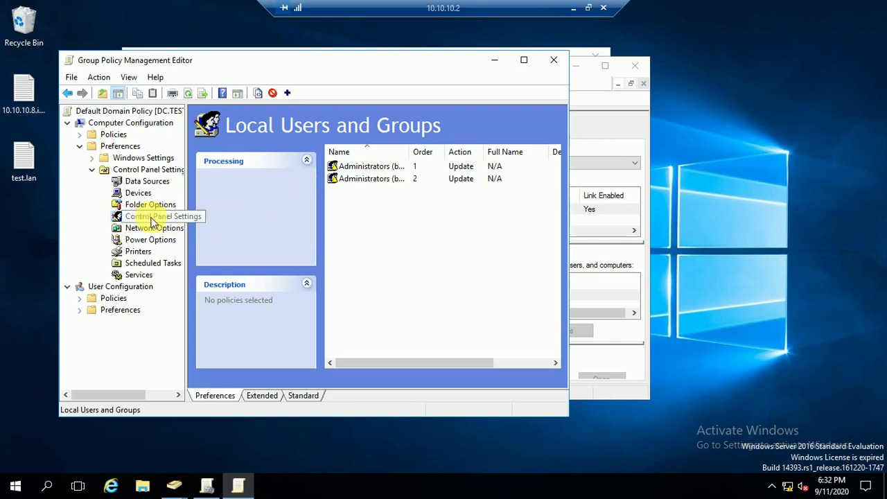
# - Create a new Local Group preference item from the Local Users and Groups list
pyautogui.rightClick(156, 221)
pyautogui.moveTo(178, 225)
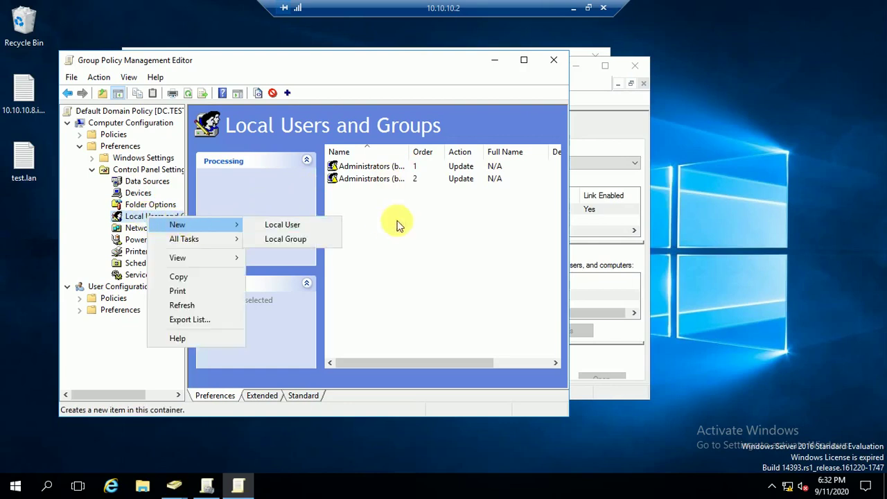
pyautogui.rightClick(368, 215)
pyautogui.rightClick(368, 214)
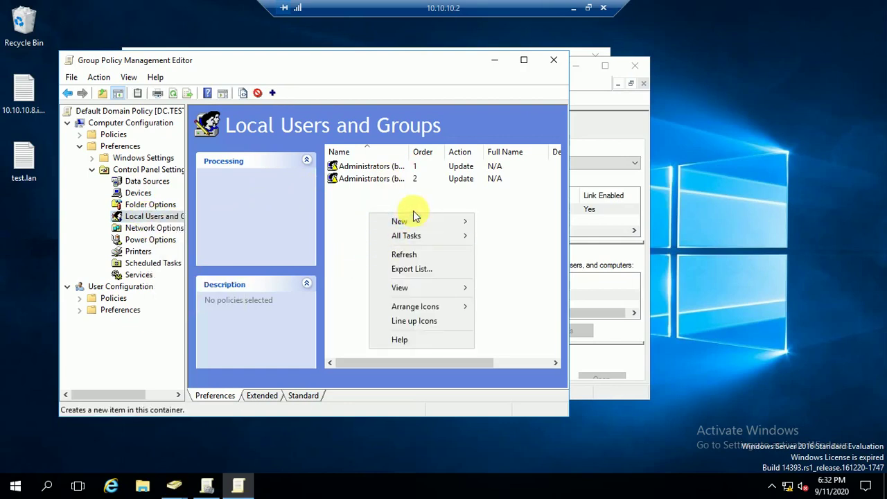
pyautogui.moveTo(413, 219)
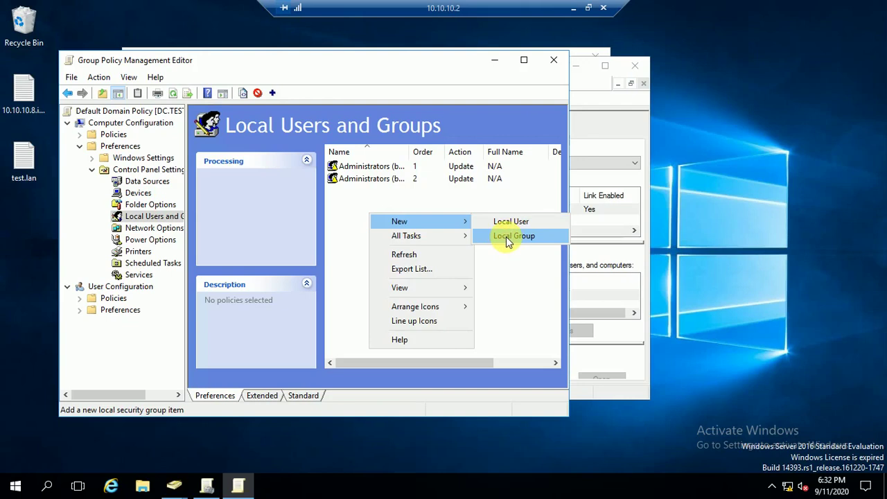
pyautogui.click(506, 237)
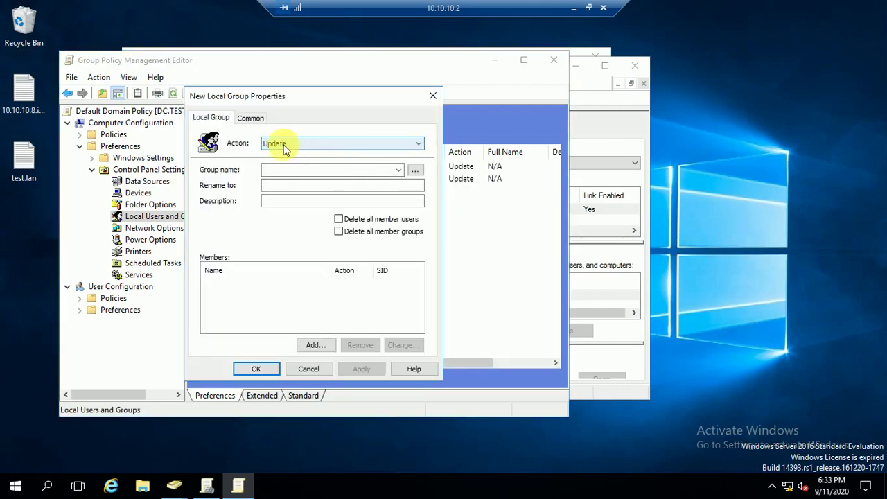
# - Keep Action Update, choose Administrators (built-in) as the group name, and start adding a member
pyautogui.click(314, 147)
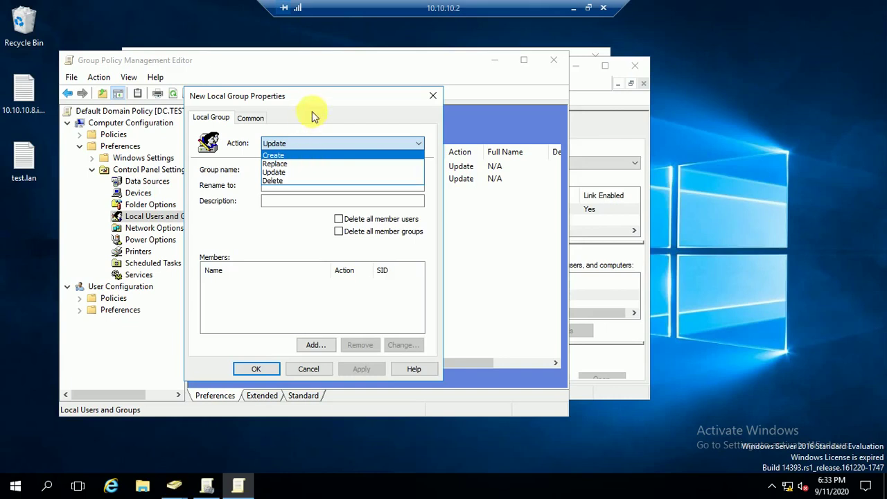
pyautogui.click(331, 111)
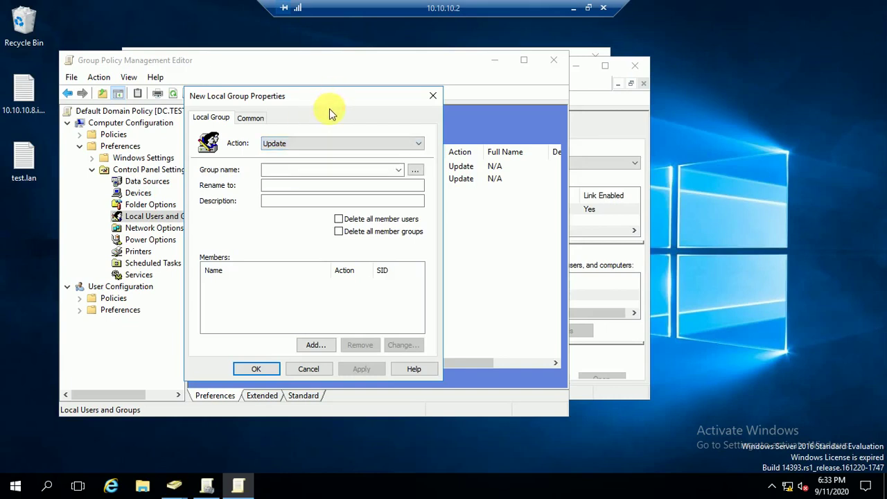
pyautogui.click(310, 170)
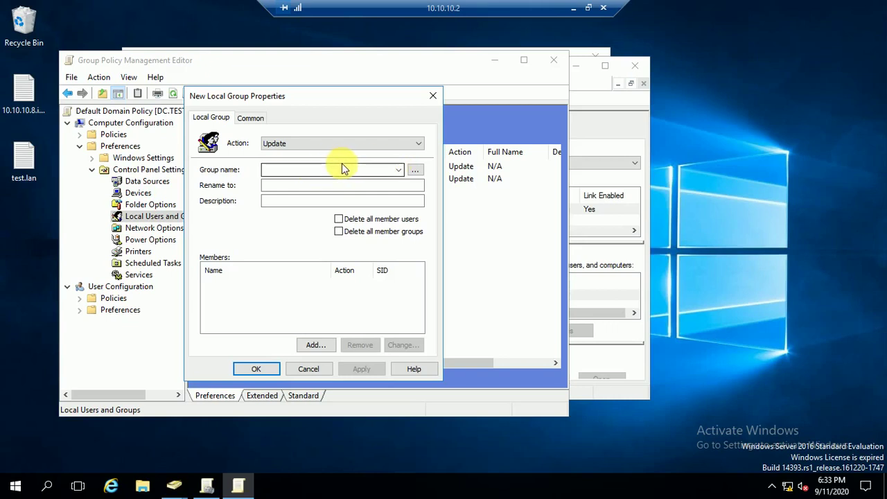
pyautogui.click(399, 173)
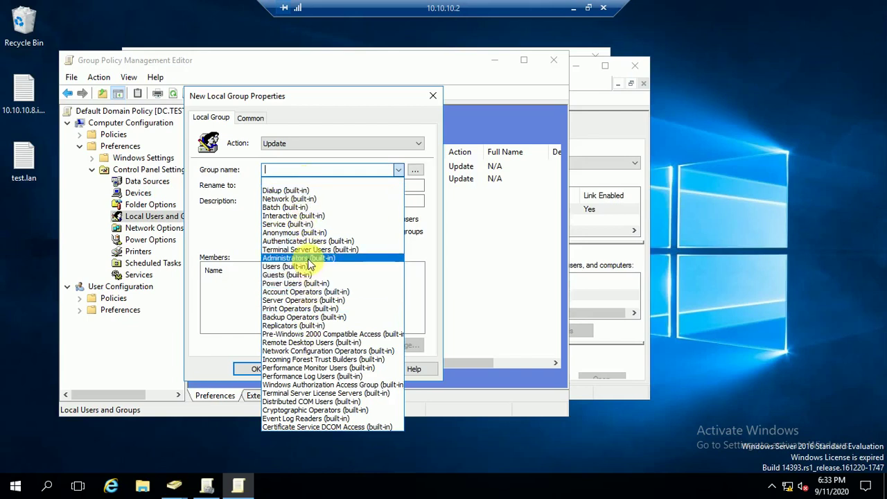
pyautogui.click(307, 260)
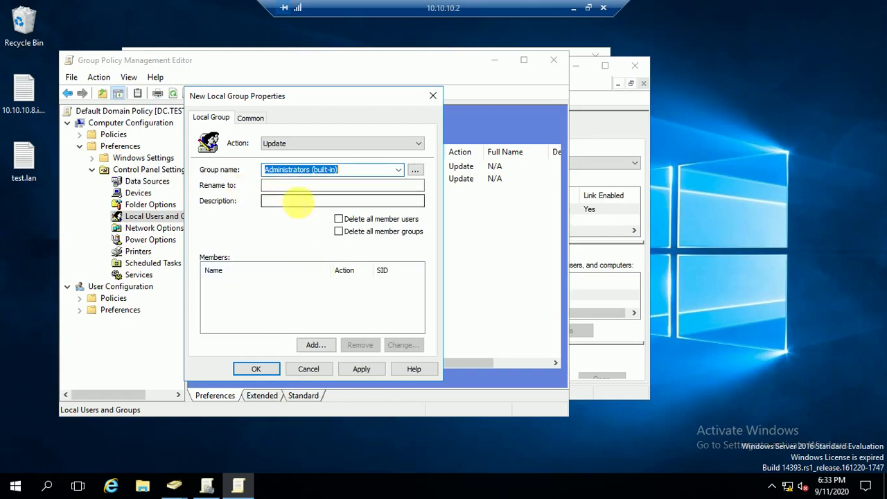
pyautogui.click(315, 345)
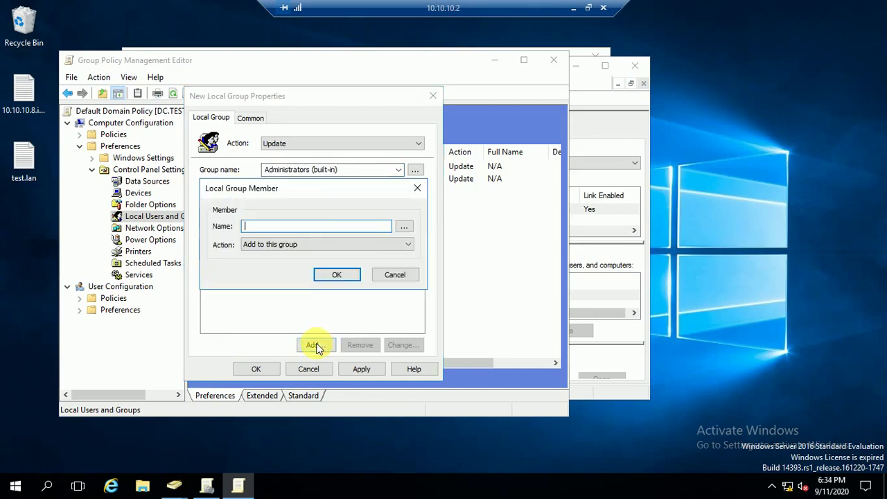
# - Resolve 'test' to Test Admin Group and add TEST\Test Admin Group as an ADD member
pyautogui.click(404, 228)
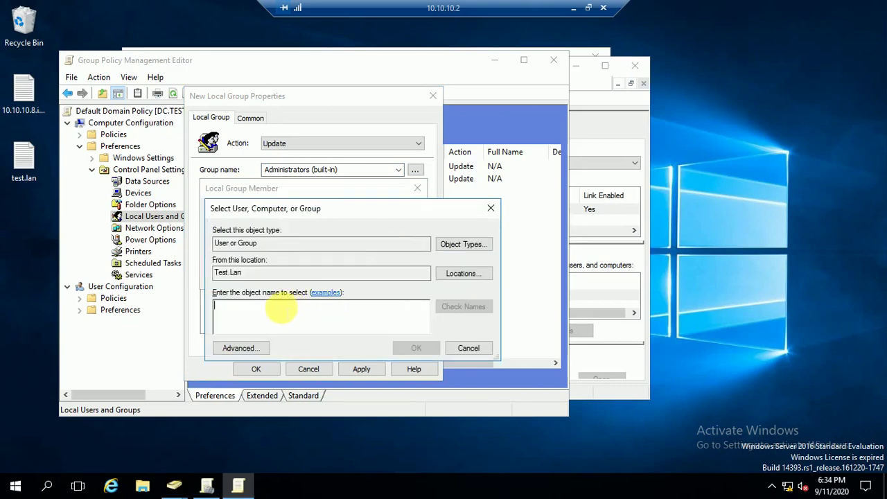
pyautogui.write('tes')
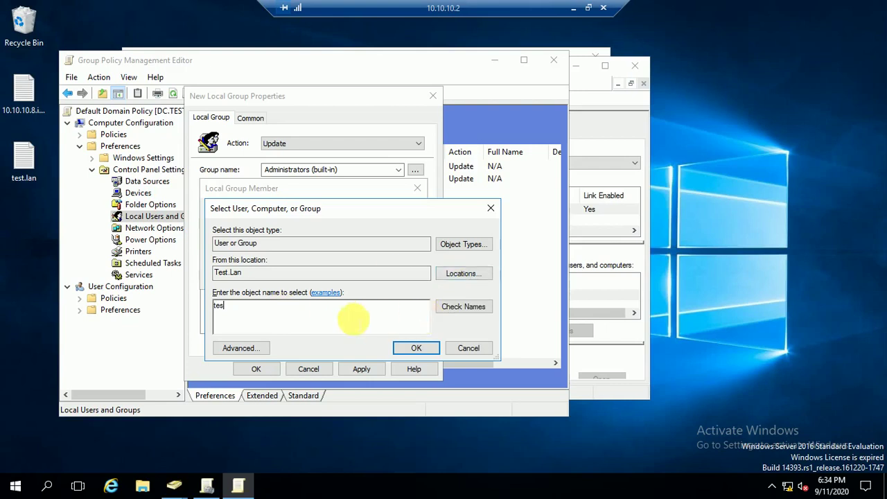
pyautogui.write('t')
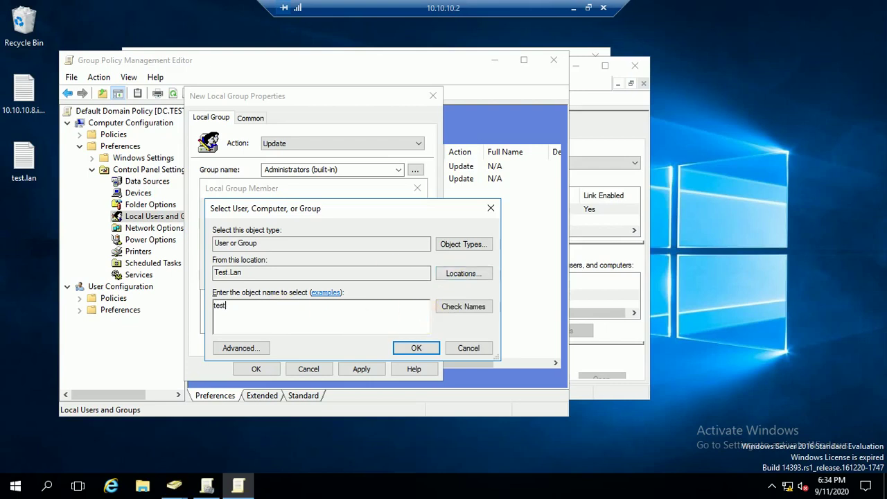
pyautogui.click(454, 310)
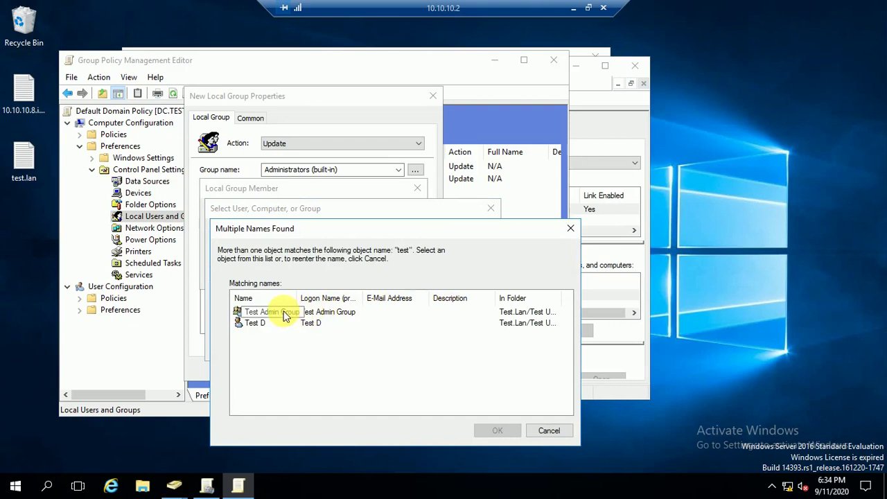
pyautogui.click(289, 313)
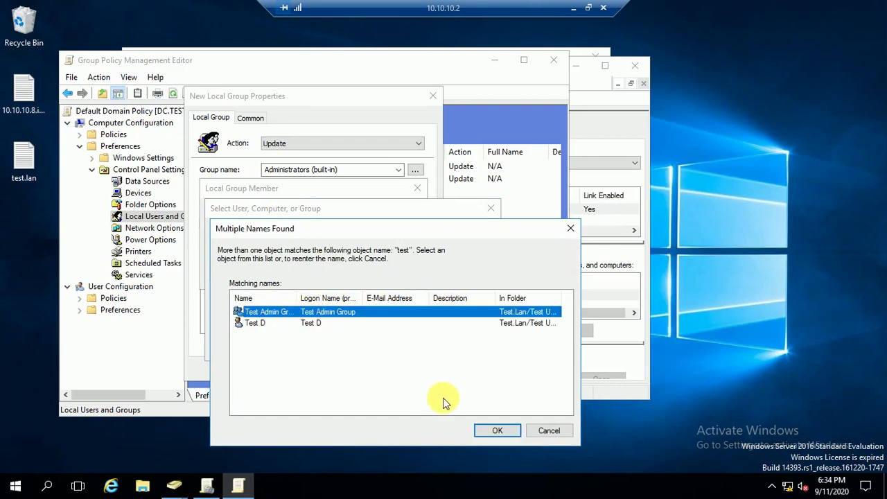
pyautogui.click(498, 429)
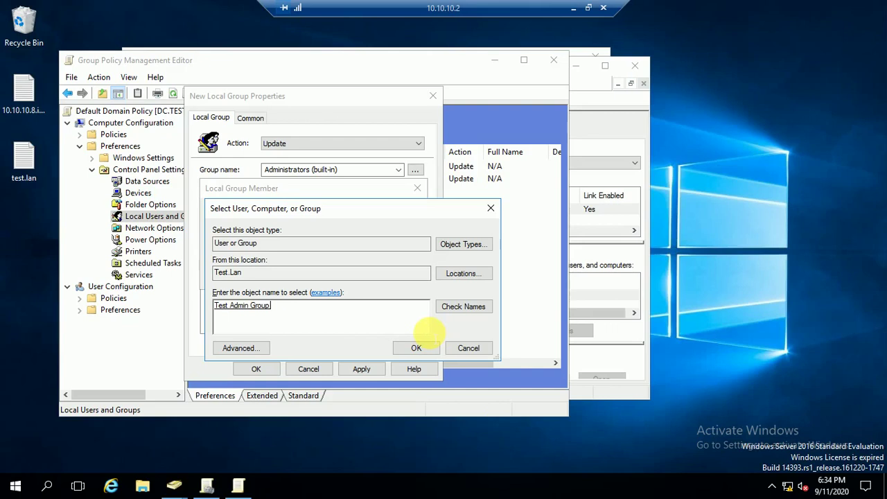
pyautogui.click(417, 348)
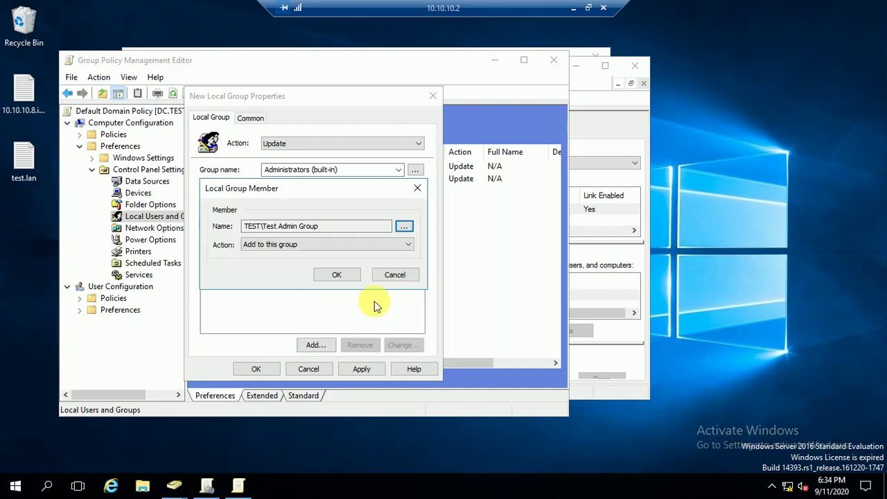
pyautogui.click(338, 276)
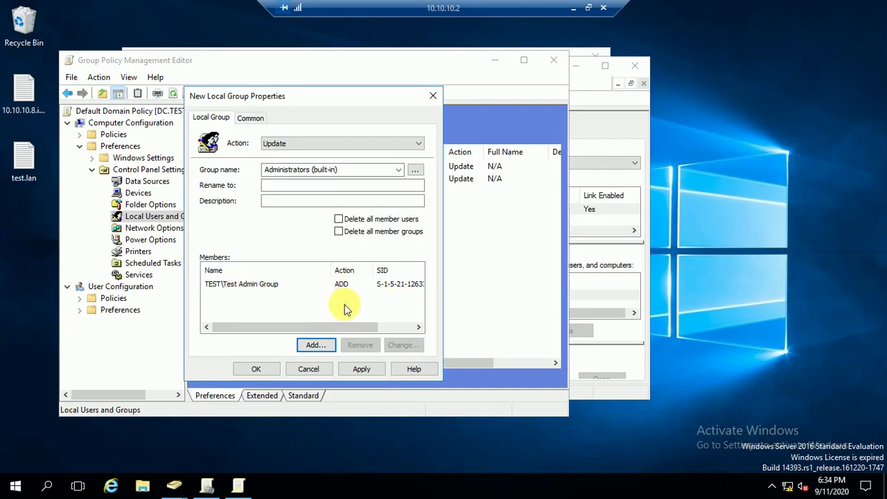
pyautogui.click(384, 326)
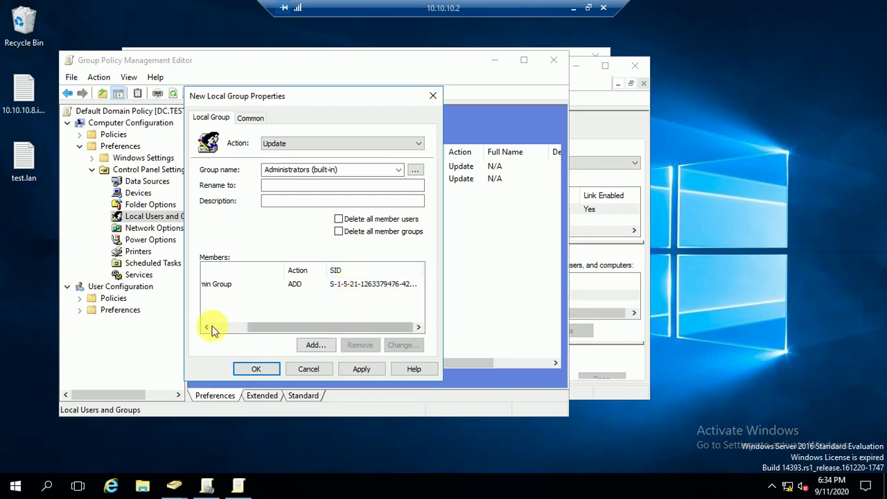
# - Apply the Administrators group preference and close the Group Policy and AD consoles
pyautogui.click(361, 371)
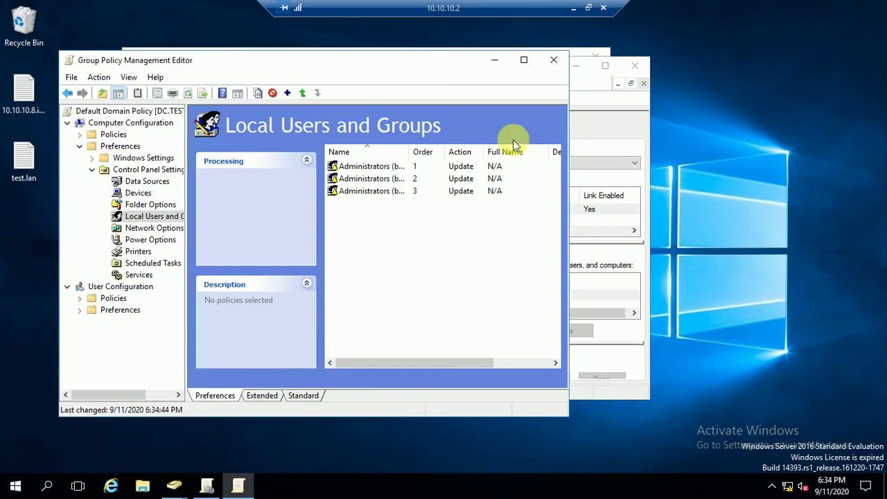
pyautogui.click(554, 59)
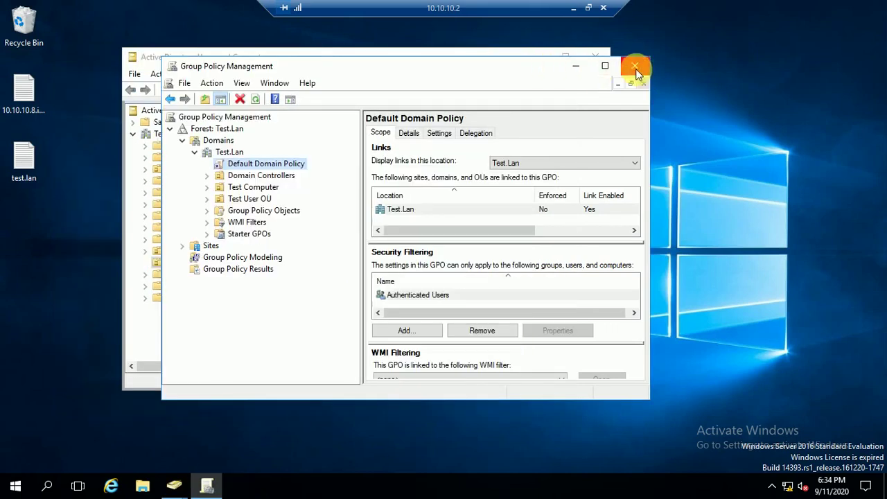
pyautogui.click(634, 67)
pyautogui.click(594, 58)
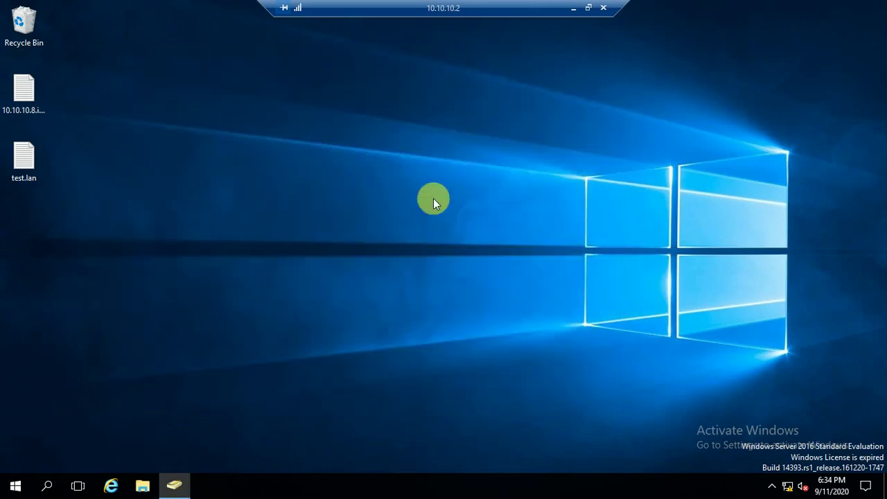
# - Run gpupdate in a Command Prompt on the 10.10.10.2 server, then minimize its session
pyautogui.press('super+r')
pyautogui.write('cmd')
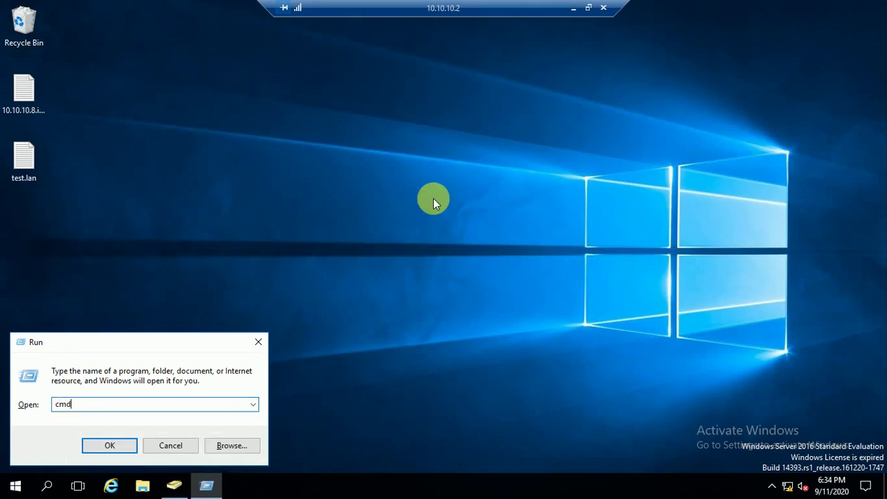
pyautogui.press('Return')
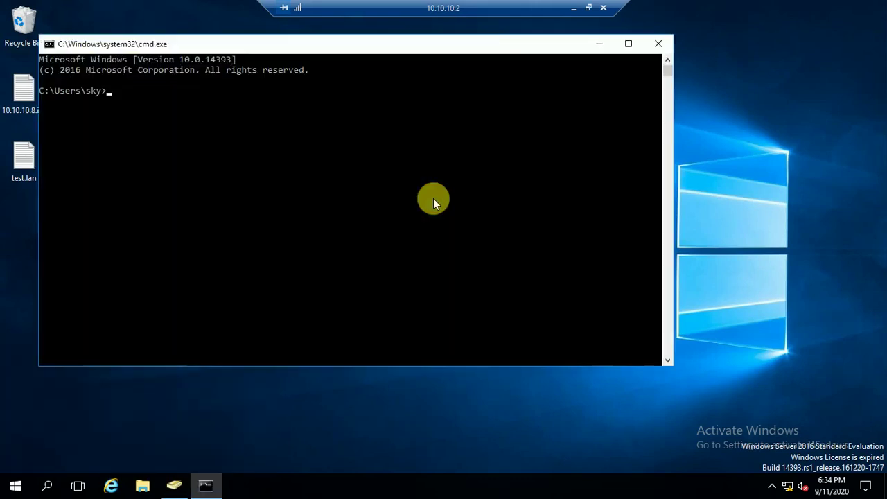
pyautogui.write('gpupdate')
pyautogui.press('Return')
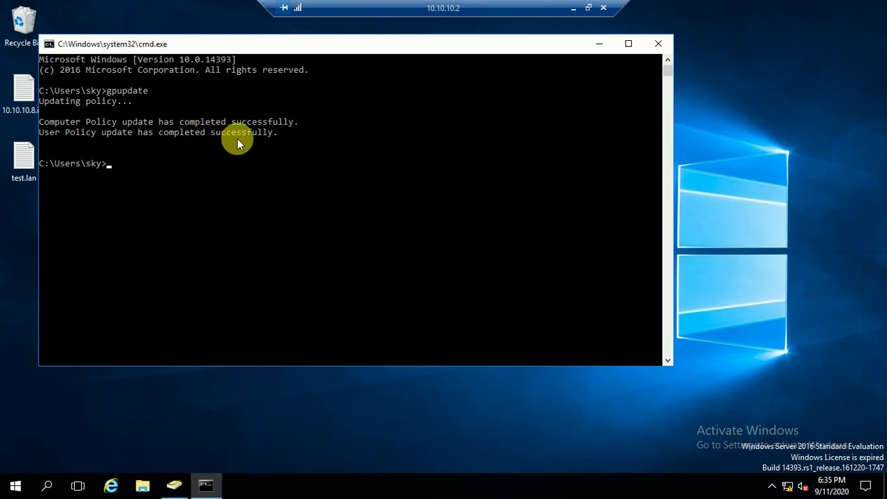
pyautogui.click(570, 9)
# - On the 10.10.10.8 client, open the Administrators group's properties in Local Users and Groups
pyautogui.moveTo(587, 482)
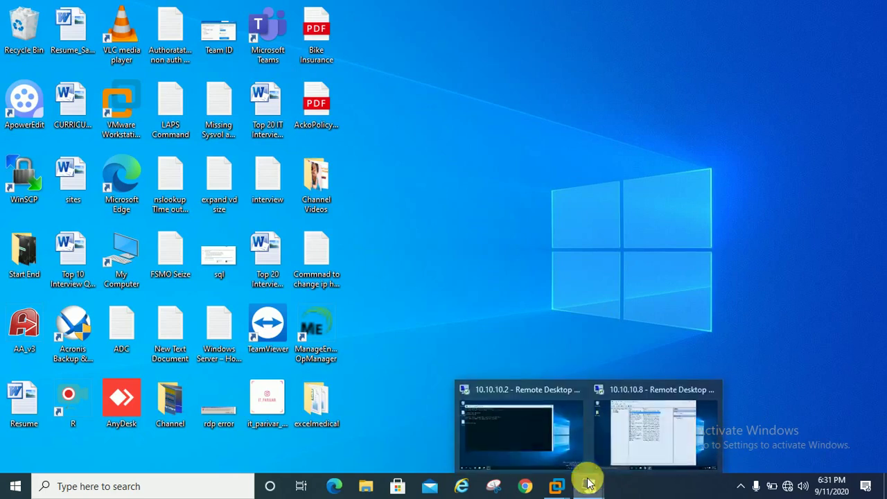
pyautogui.click(648, 431)
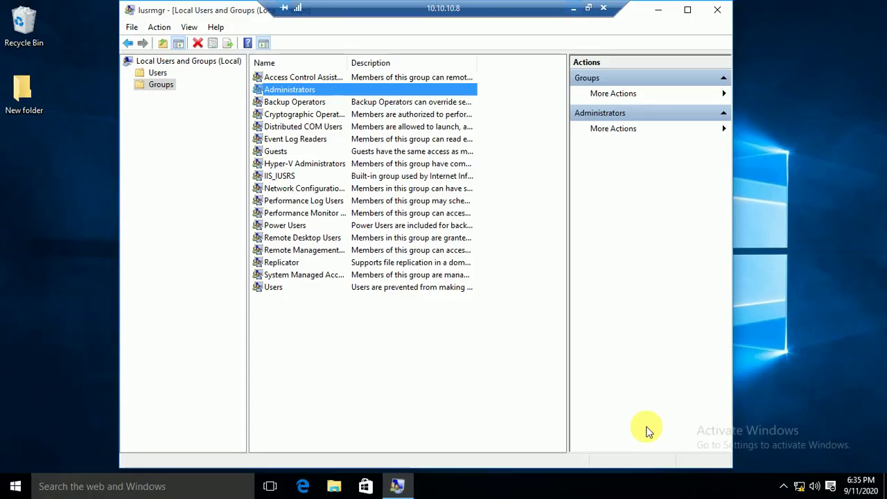
pyautogui.doubleClick(298, 90)
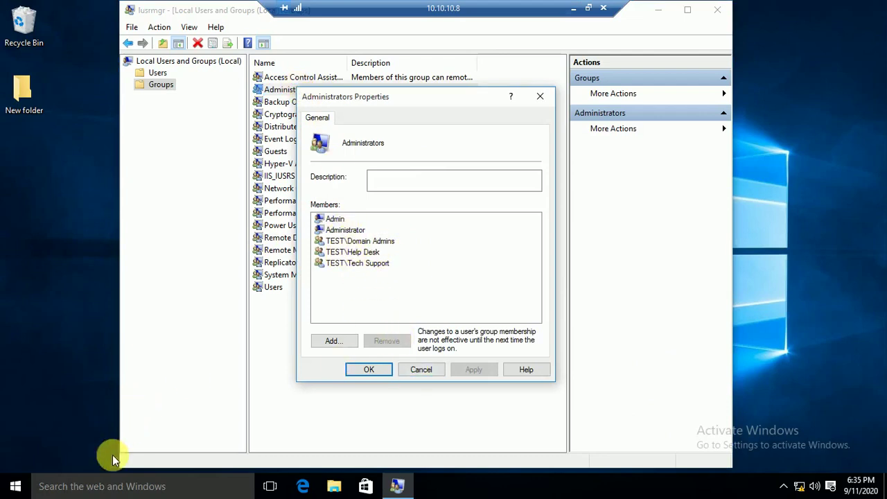
# - Run gpupdate from a Command Prompt on the client, then close the console window
pyautogui.press('super+r')
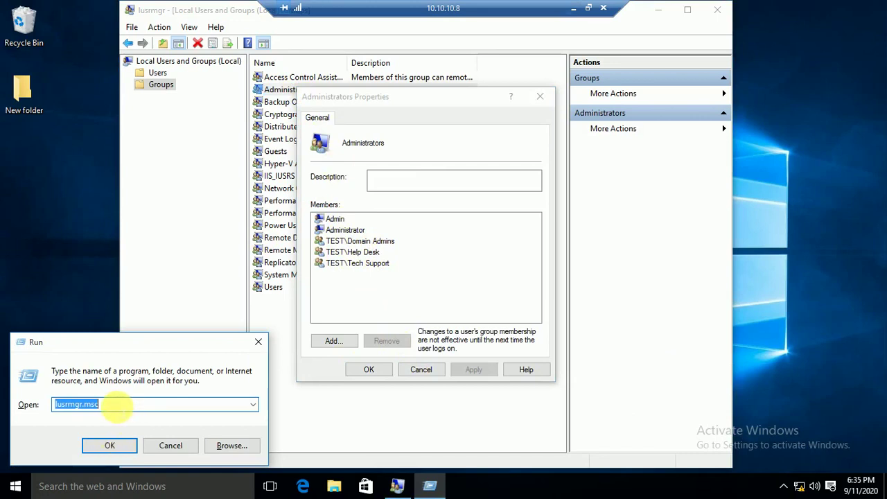
pyautogui.write('g')
pyautogui.press('BackSpace')
pyautogui.write('cmd')
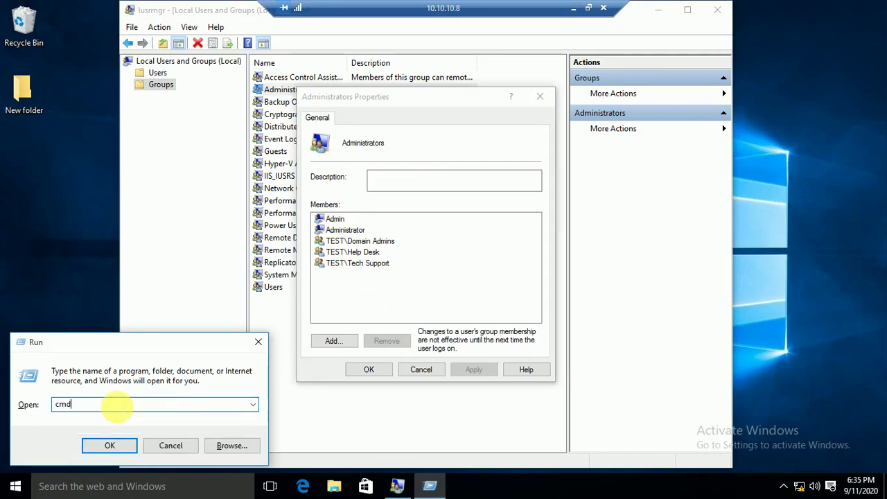
pyautogui.press('Return')
pyautogui.write('gpupdate')
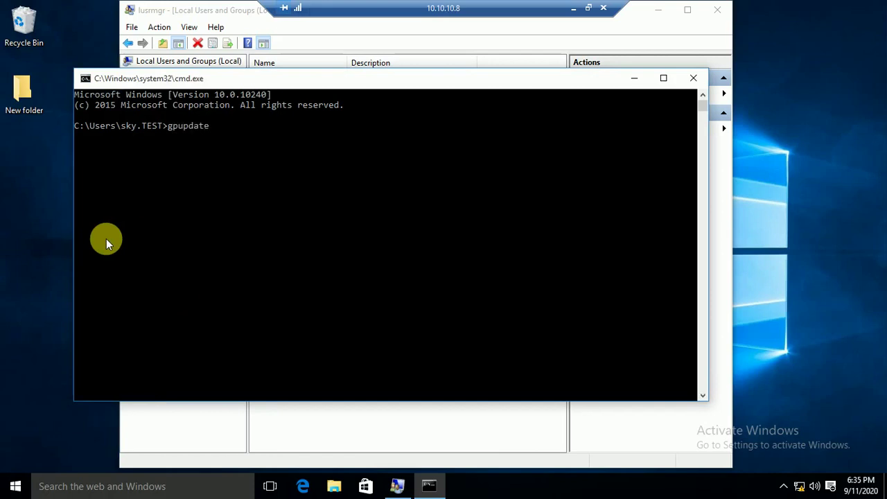
pyautogui.press('Return')
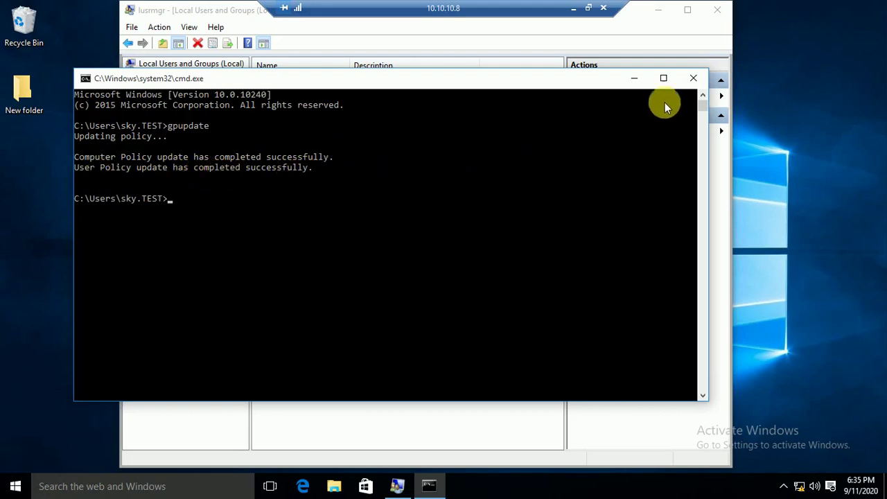
pyautogui.click(694, 78)
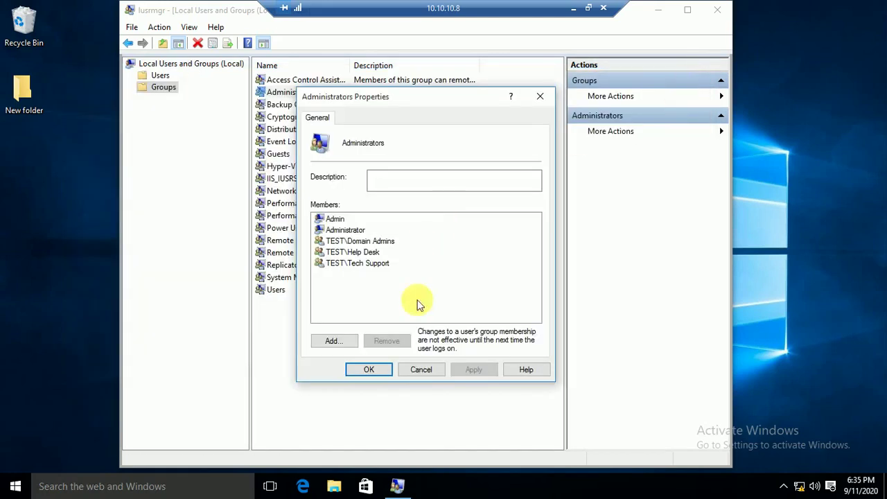
# - Reopen the client's Administrators properties to confirm TEST\Test Admin Group is a member, then close lusrmgr
pyautogui.click(421, 369)
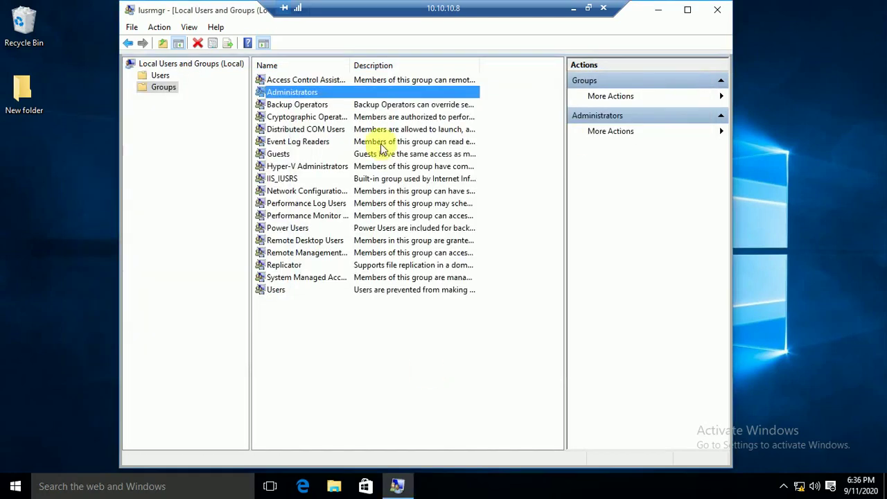
pyautogui.click(299, 105)
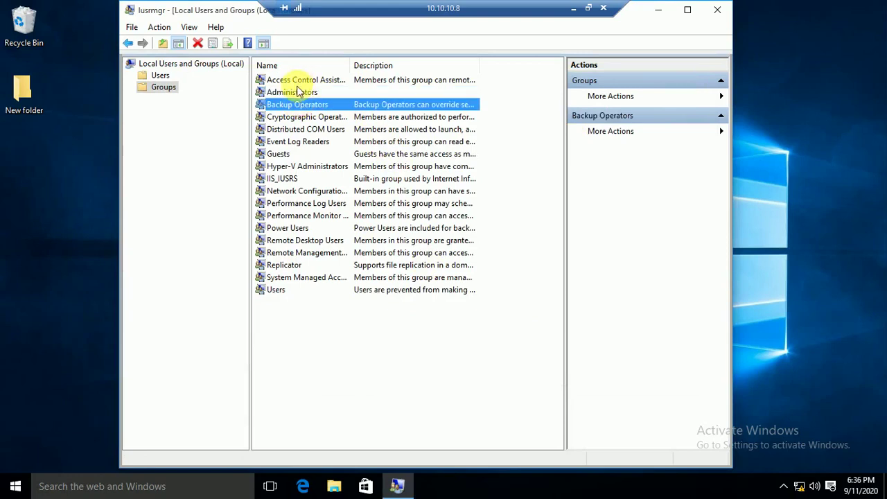
pyautogui.click(294, 90)
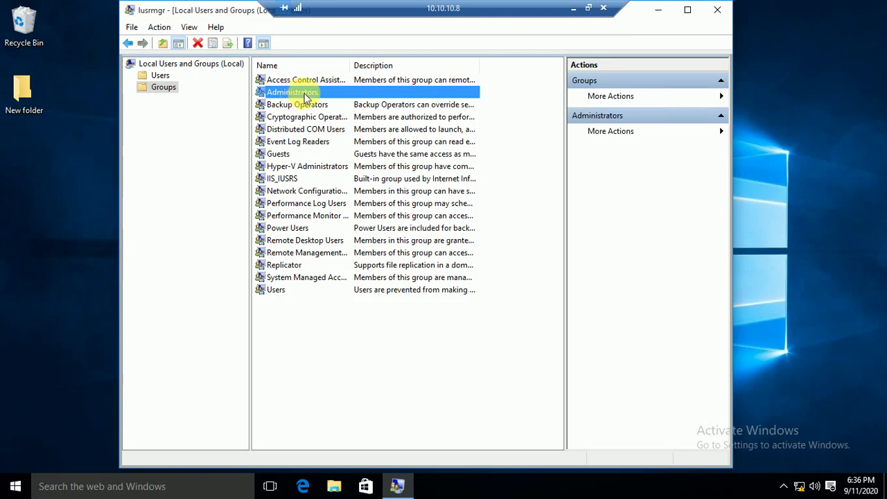
pyautogui.doubleClick(304, 96)
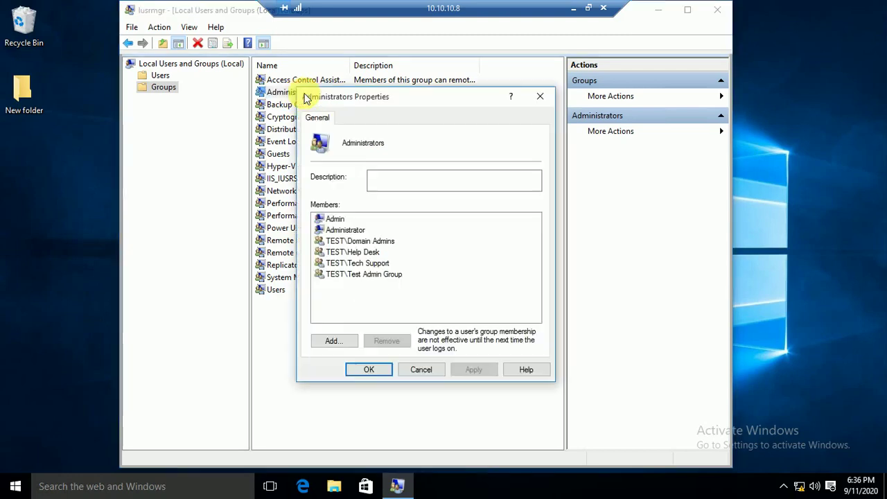
pyautogui.click(358, 277)
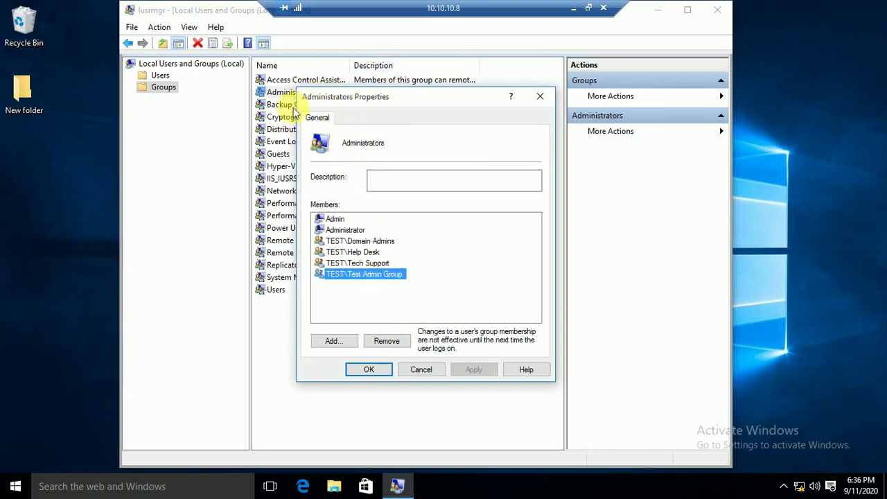
pyautogui.click(369, 371)
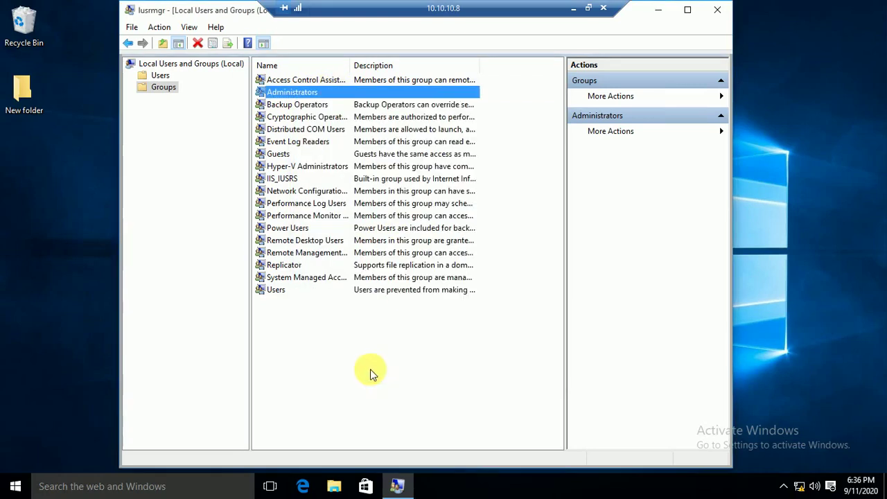
pyautogui.click(718, 11)
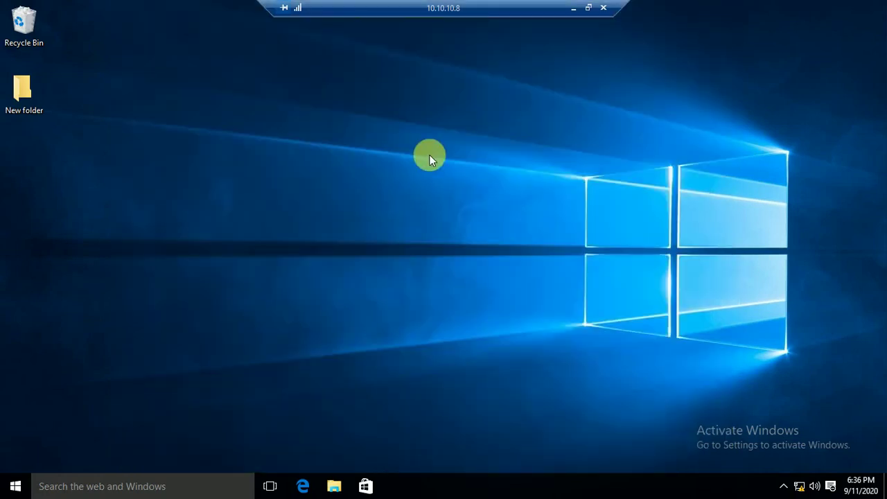